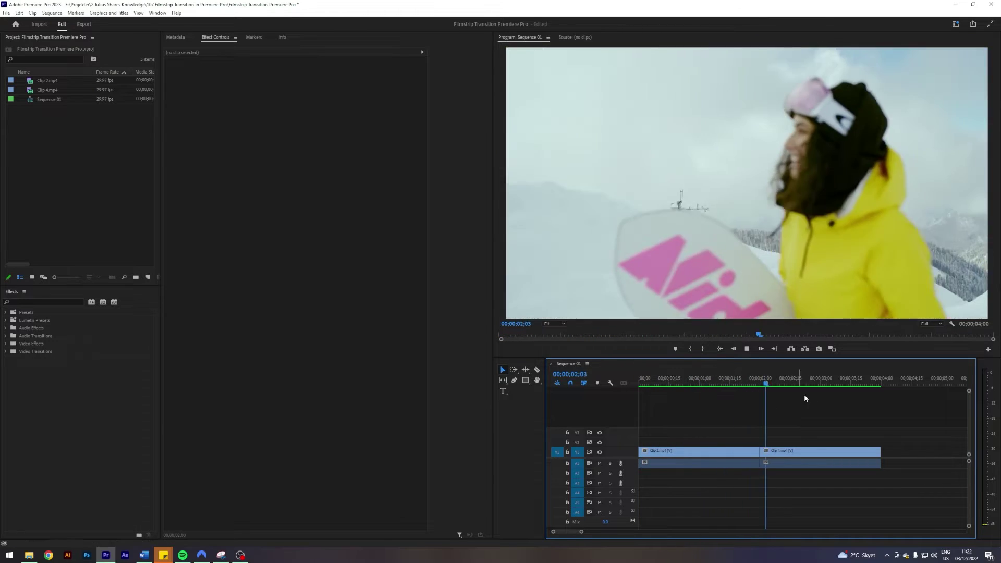
Create a new Adjustment Layer and place it on V2 at the 2-second cut.
key("space")
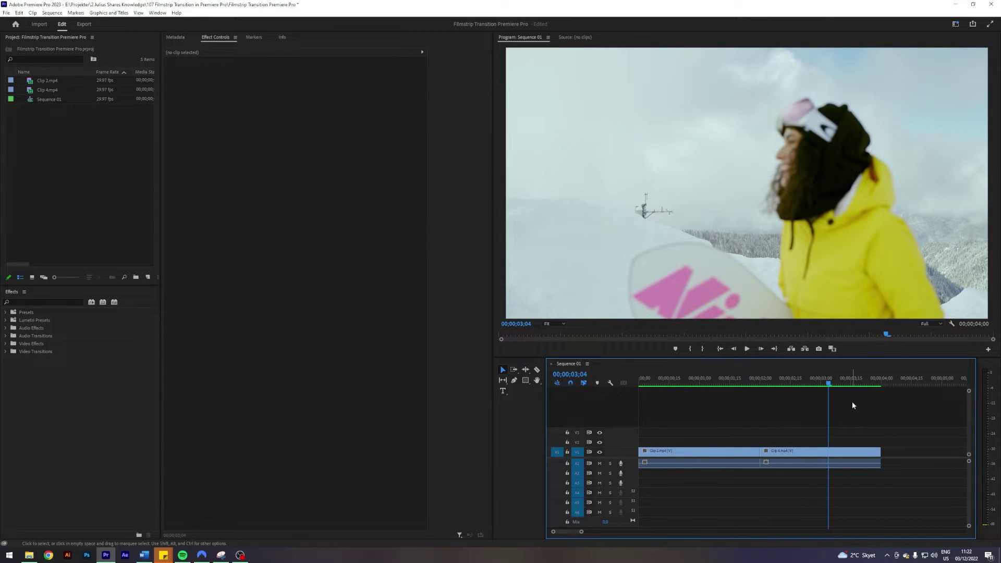
key("Up")
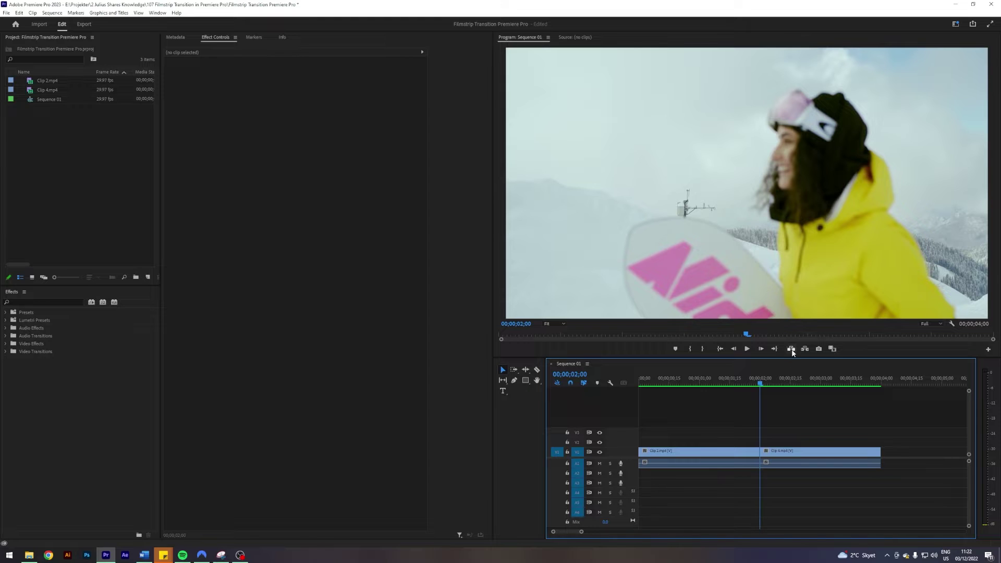
left_click(147, 278)
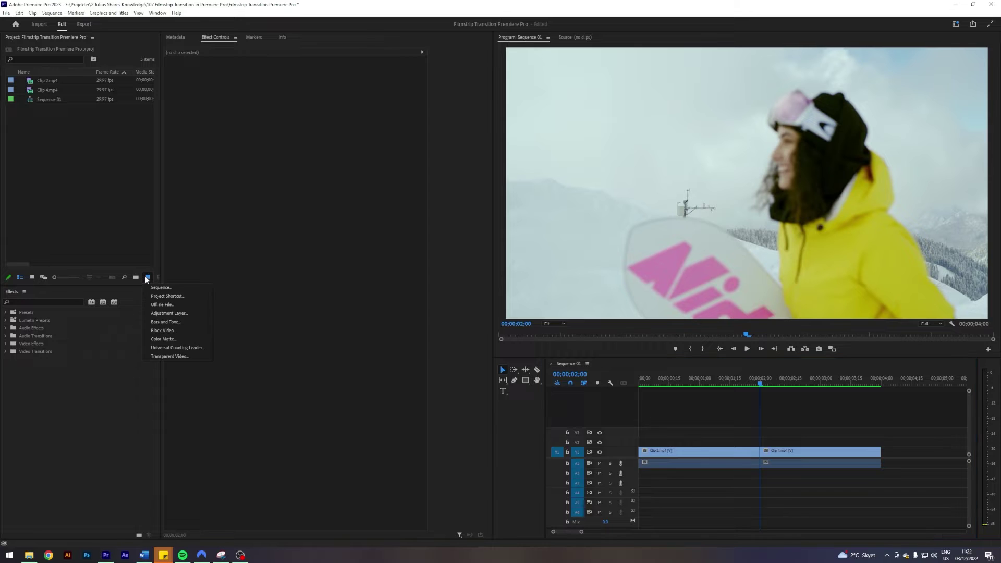
left_click(169, 314)
left_click(514, 303)
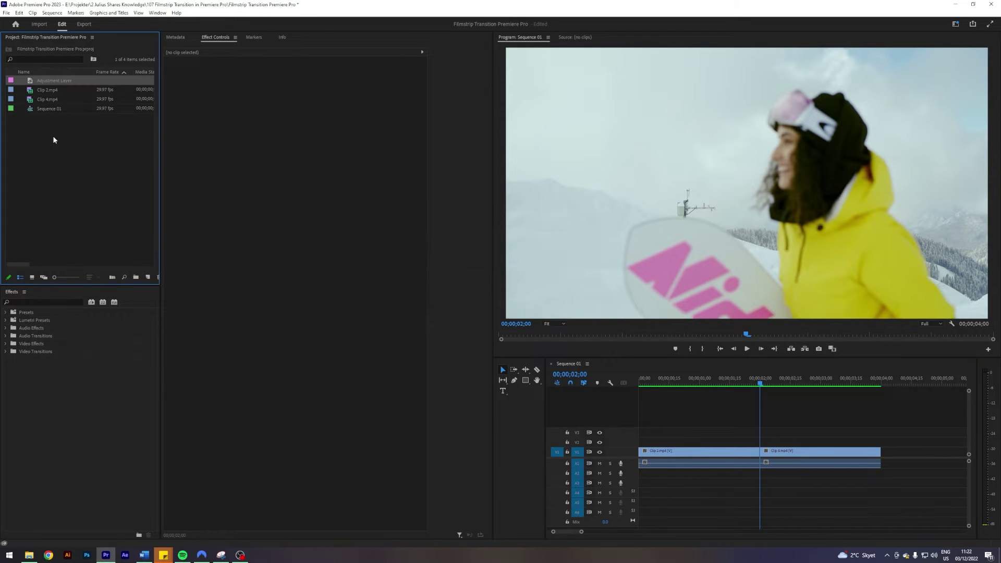
left_click_drag(31, 80, 765, 443)
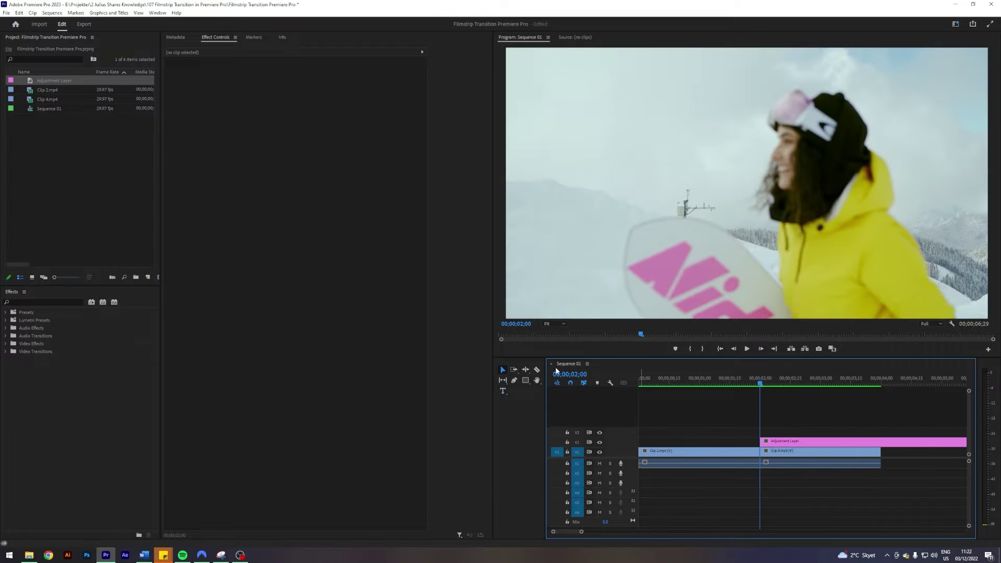
Extend the adjustment layer's start back to 00;00;01;00.
left_click(524, 324)
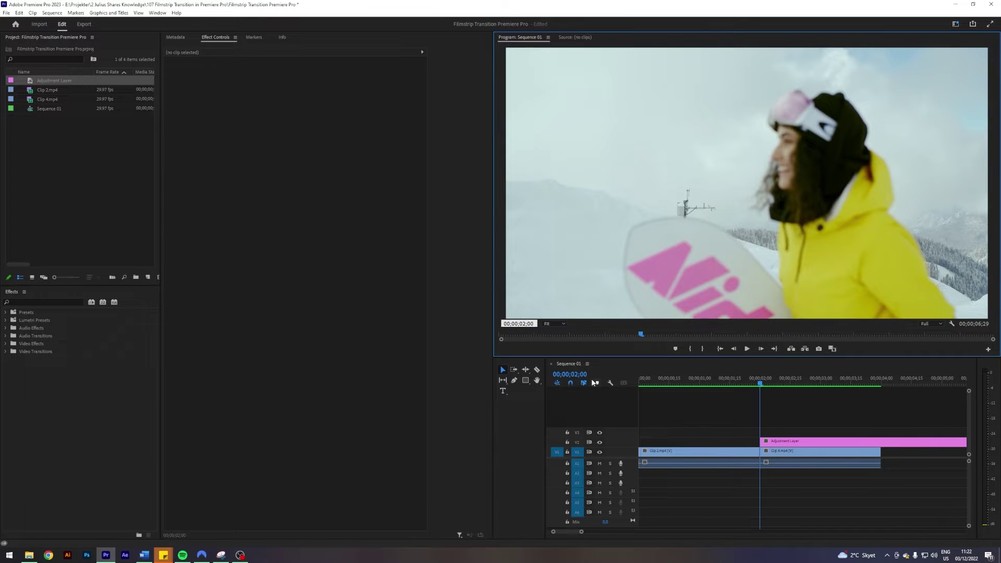
type("100")
key("Return")
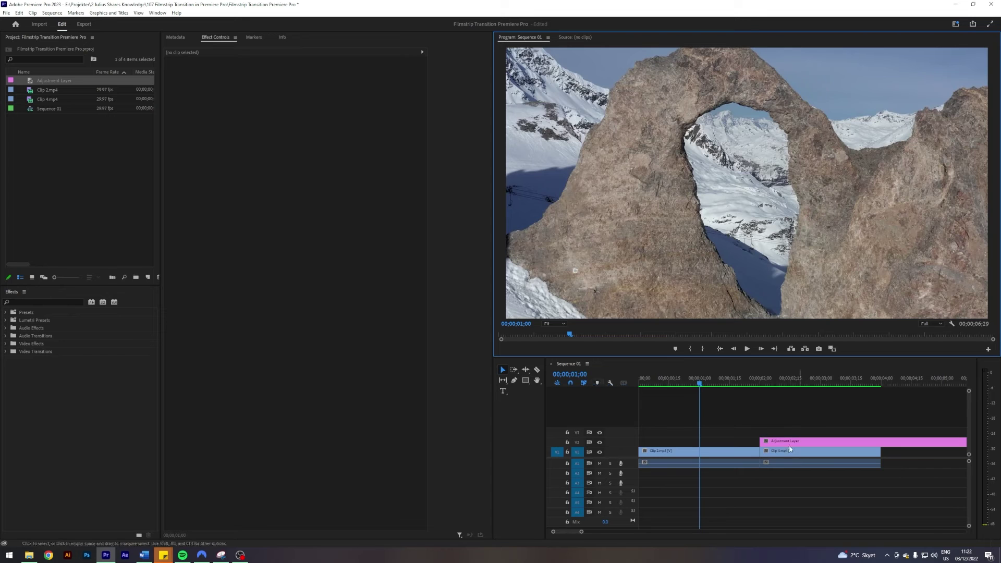
left_click_drag(760, 441, 699, 442)
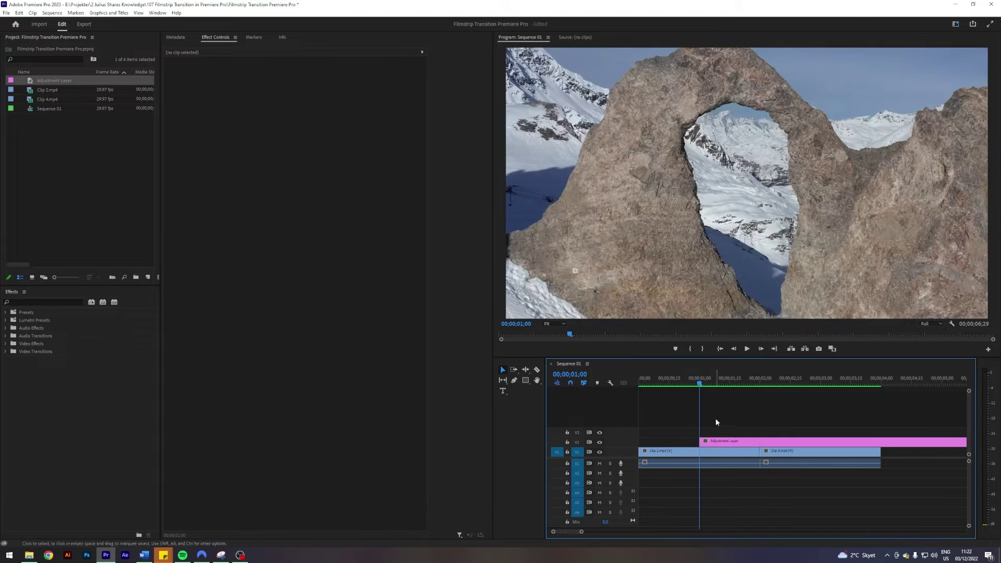
Razor the adjustment layer at 00;00;03;00 and delete the leftover part after it.
key("Down")
left_click(523, 323)
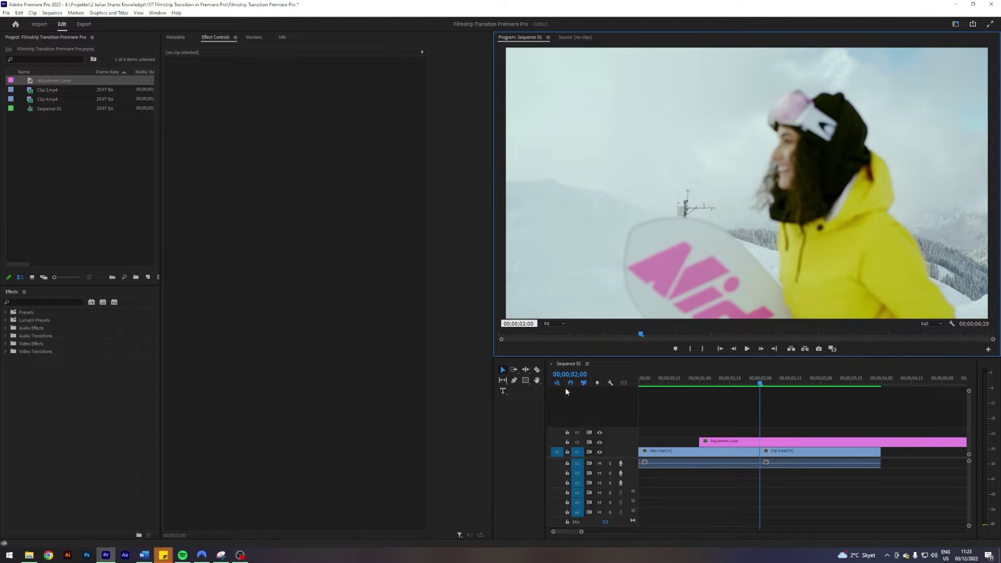
type("300")
key("Return")
key("c")
left_click(825, 442)
key("v")
left_click(829, 442)
key("Delete")
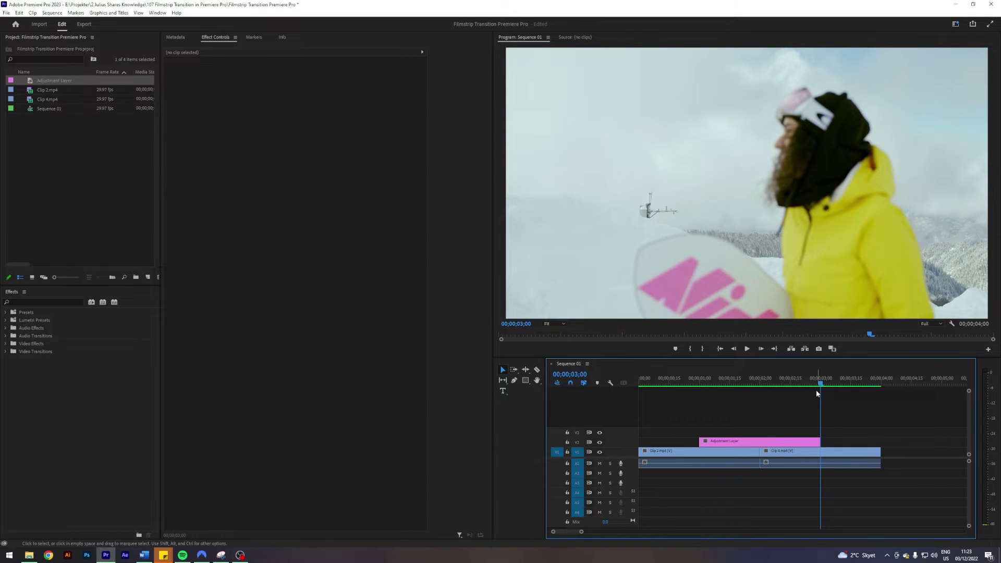
left_click_drag(814, 380, 760, 386)
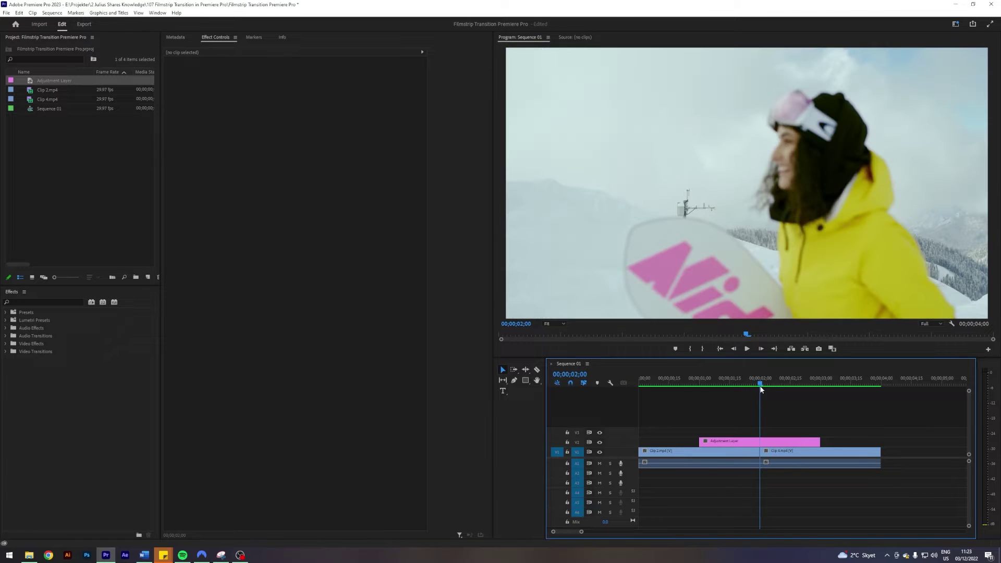
Search effects for 'off' and drag Distort > Offset onto the adjustment layer.
left_click(39, 300)
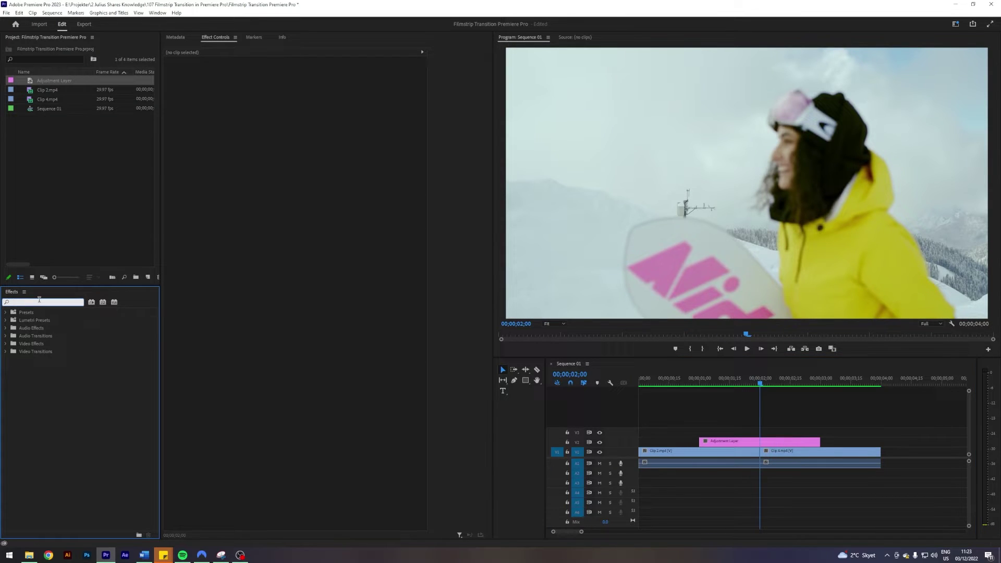
type("offset")
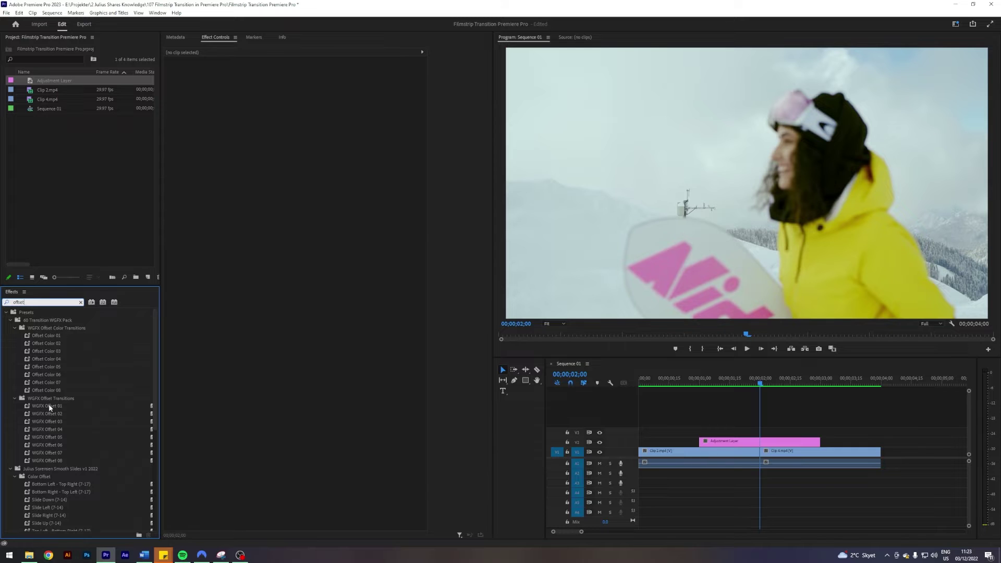
scroll(49, 408, "down", 5)
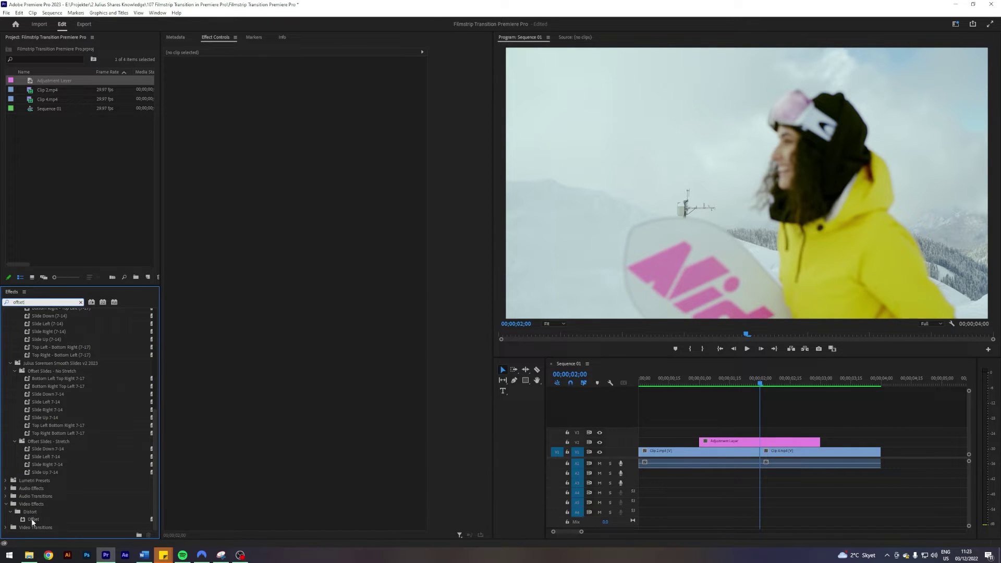
left_click_drag(33, 519, 735, 442)
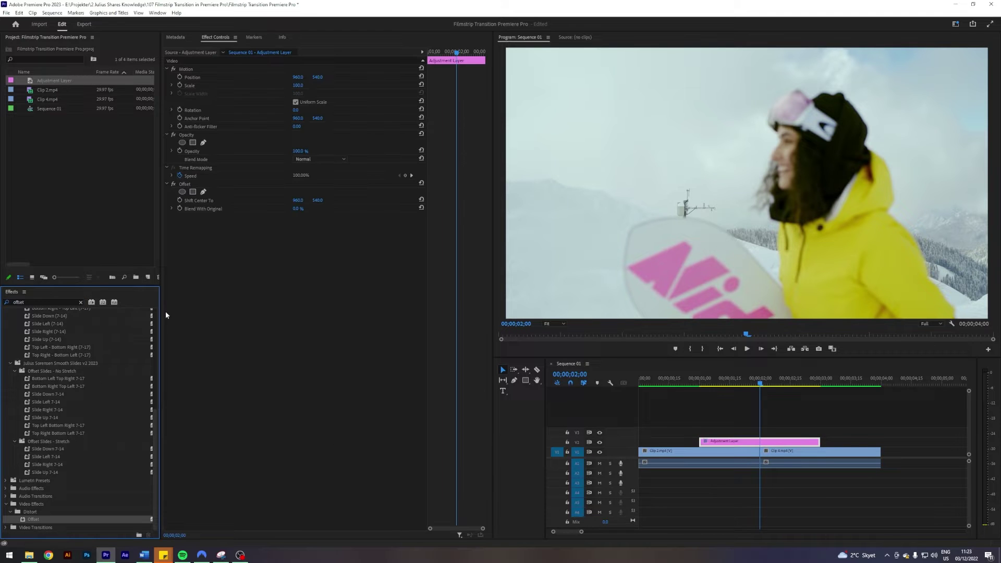
left_click(81, 302)
left_click(798, 426)
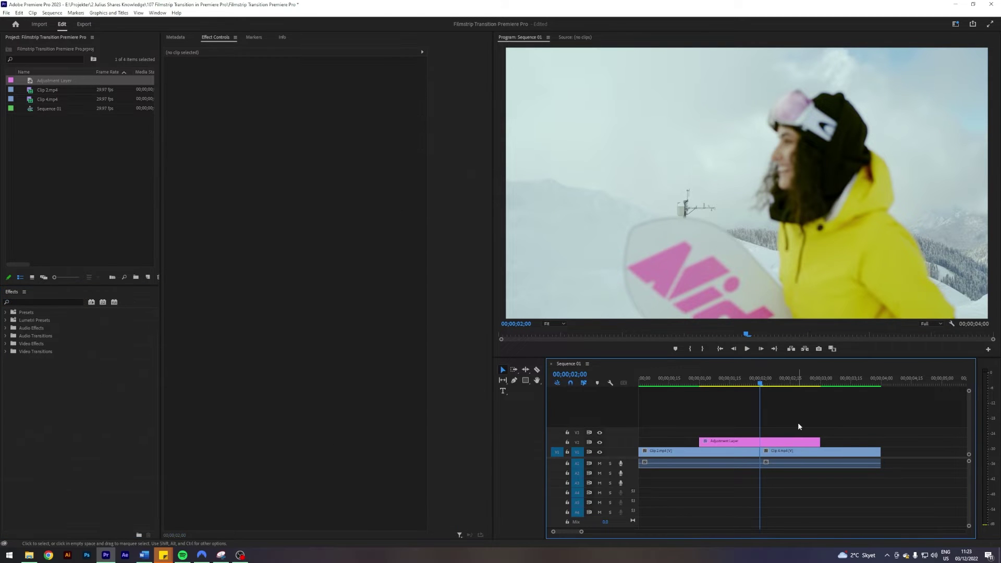
Keyframe Offset's Shift Center To at 1 second, then Y value 3780 at 3 seconds.
key("Up")
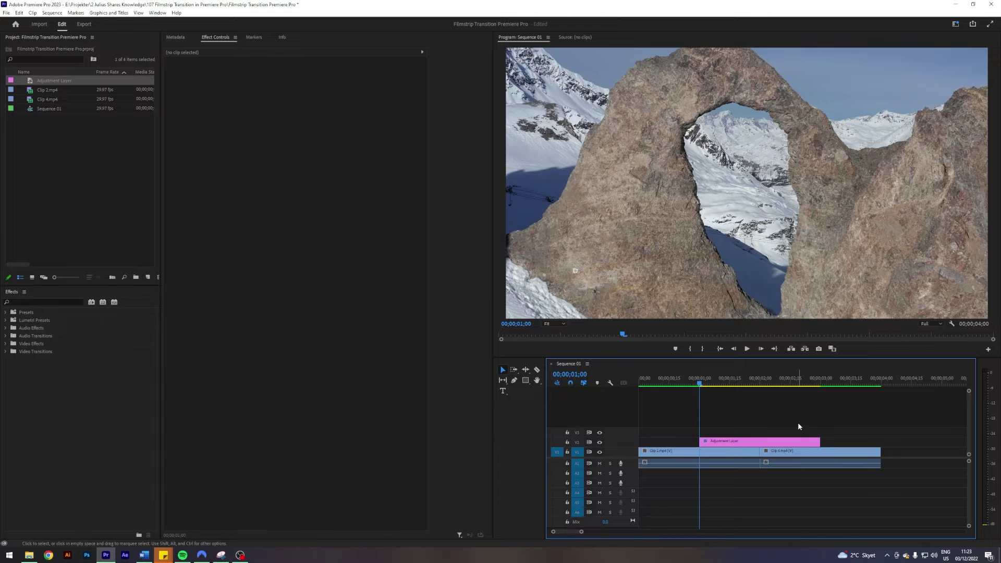
left_click(748, 445)
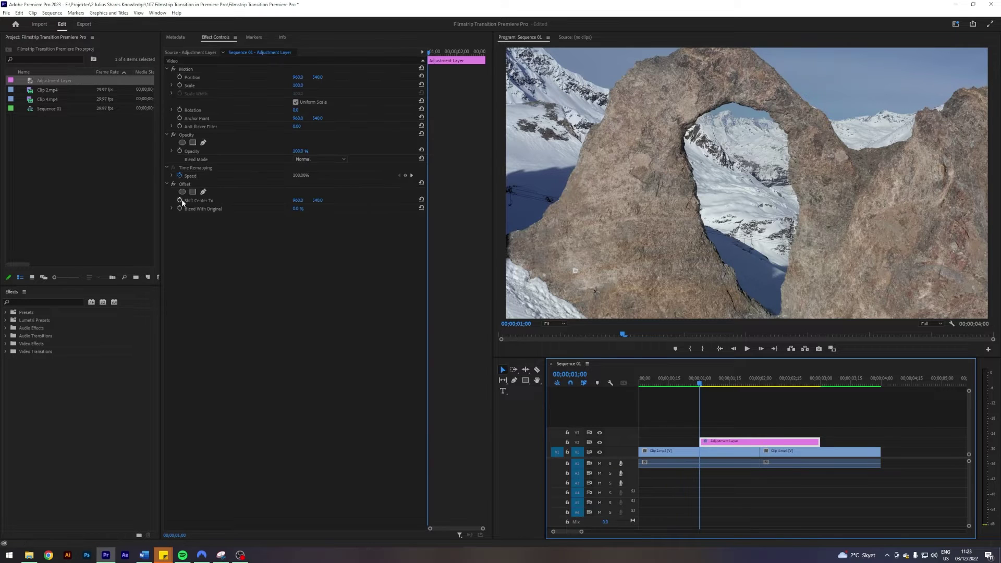
left_click(786, 409)
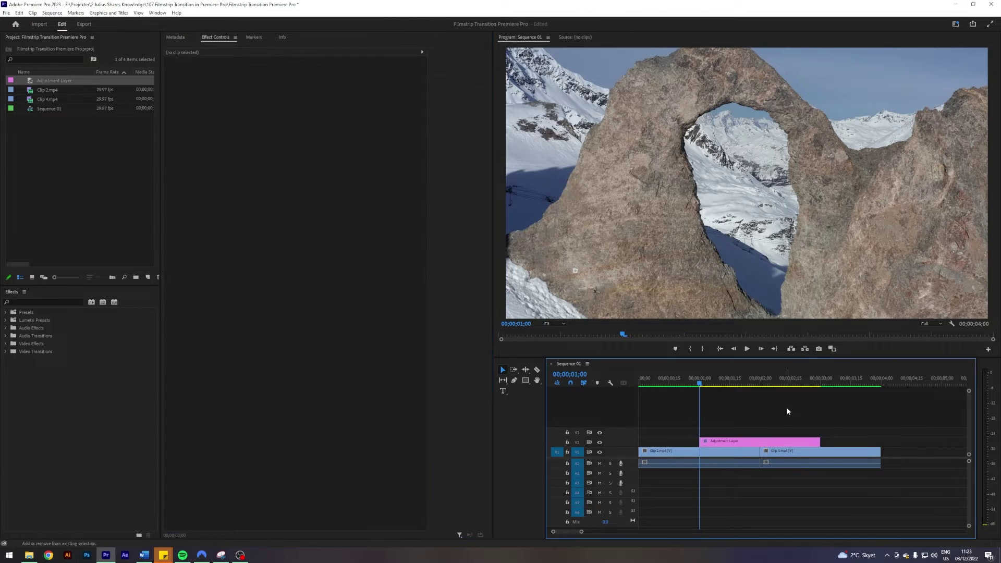
key("Down")
key("Down")
left_click(773, 448)
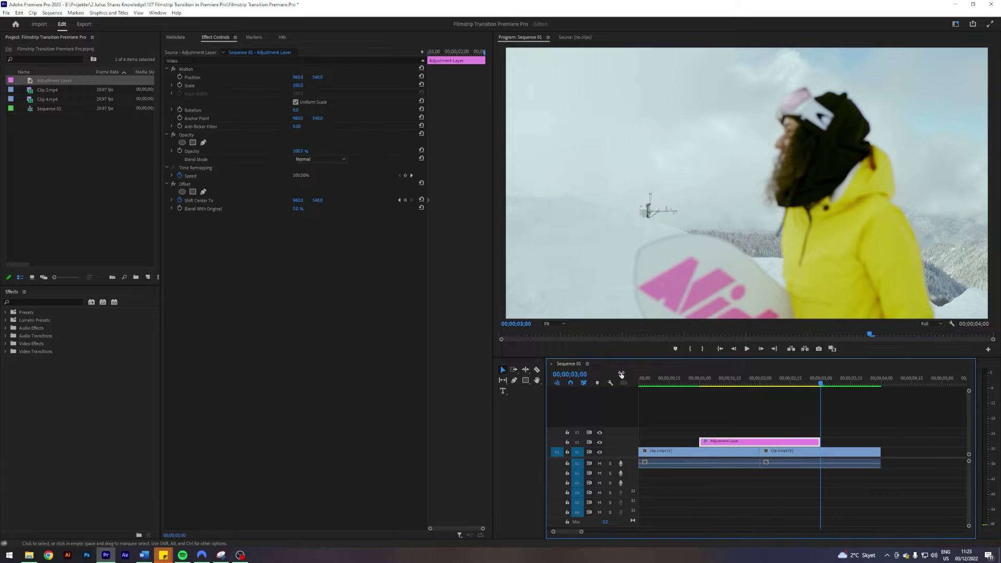
left_click(320, 200)
type("378")
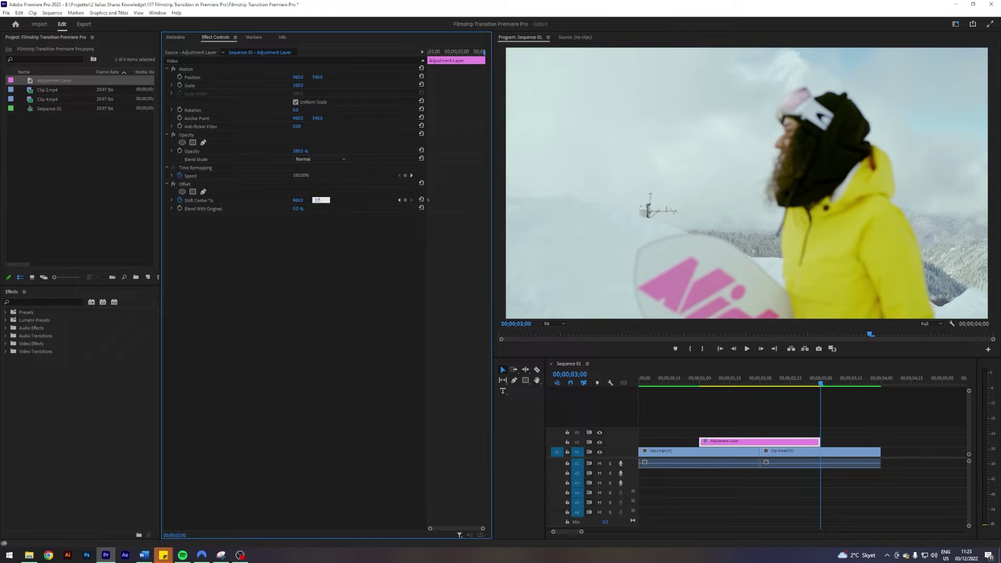
left_click(315, 201)
Play back the vertical filmstrip scroll and return to the 2-second cut.
left_click_drag(730, 384, 696, 384)
key("space")
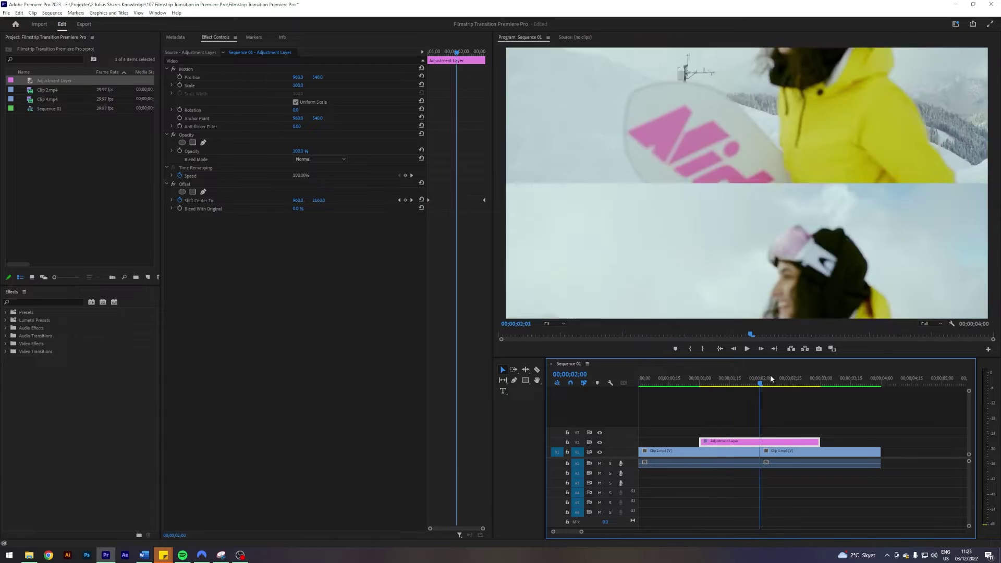
left_click(821, 370)
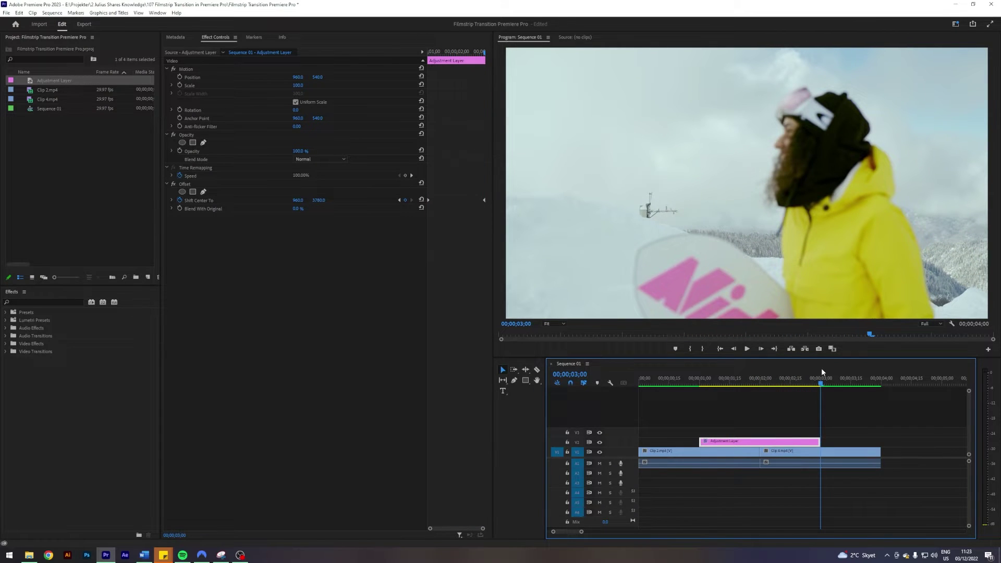
key("Up")
left_click(782, 441)
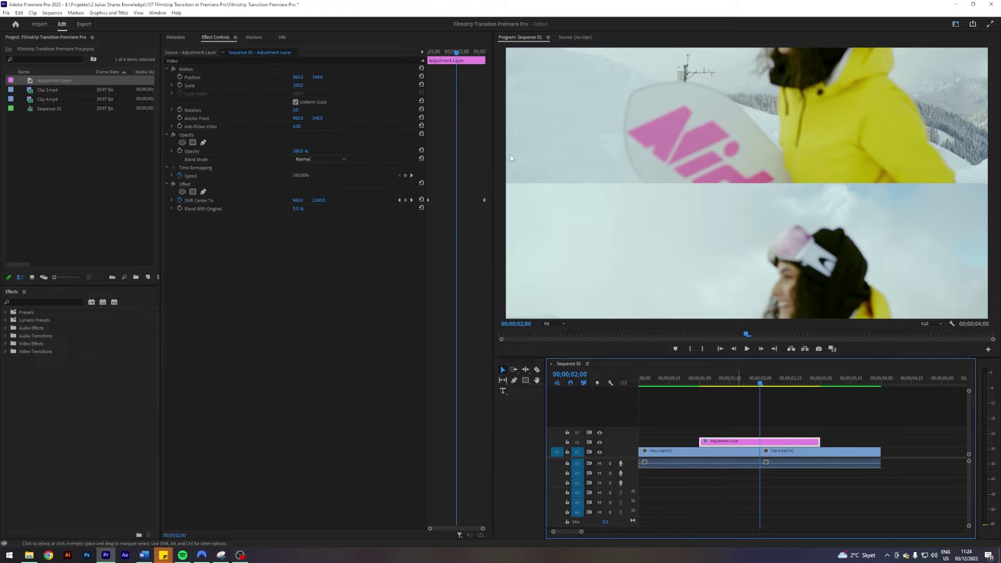
Apply Ease In and Ease Out to the Shift Center To keyframes and show the velocity graph.
left_click(428, 199)
right_click(484, 200)
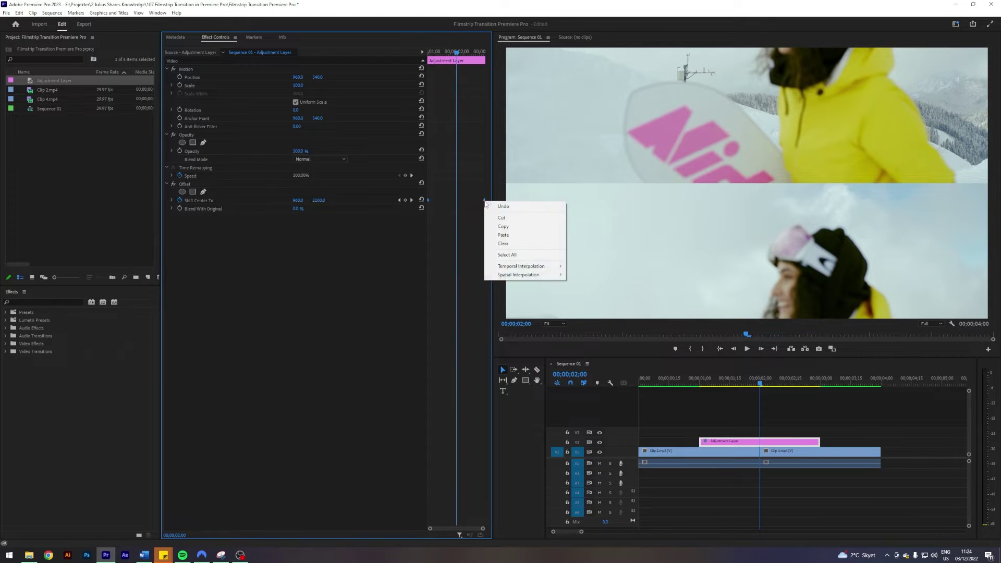
mouse_move(542, 266)
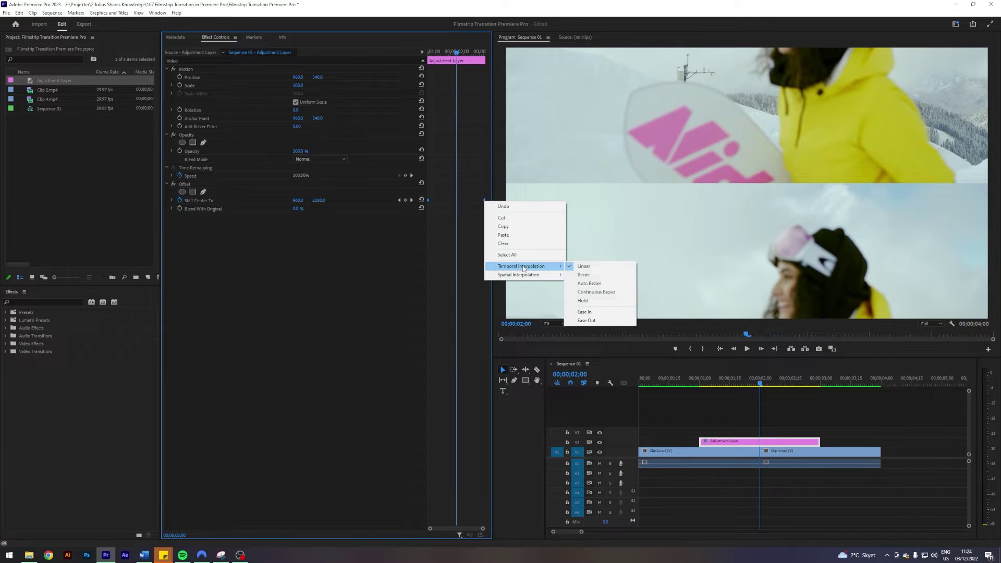
left_click(619, 314)
right_click(484, 200)
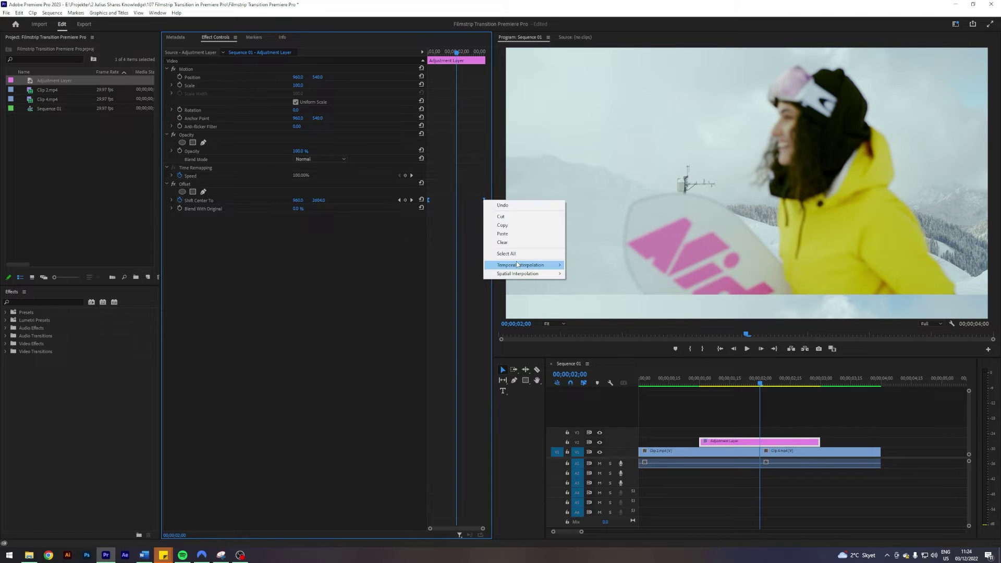
mouse_move(516, 263)
left_click(584, 320)
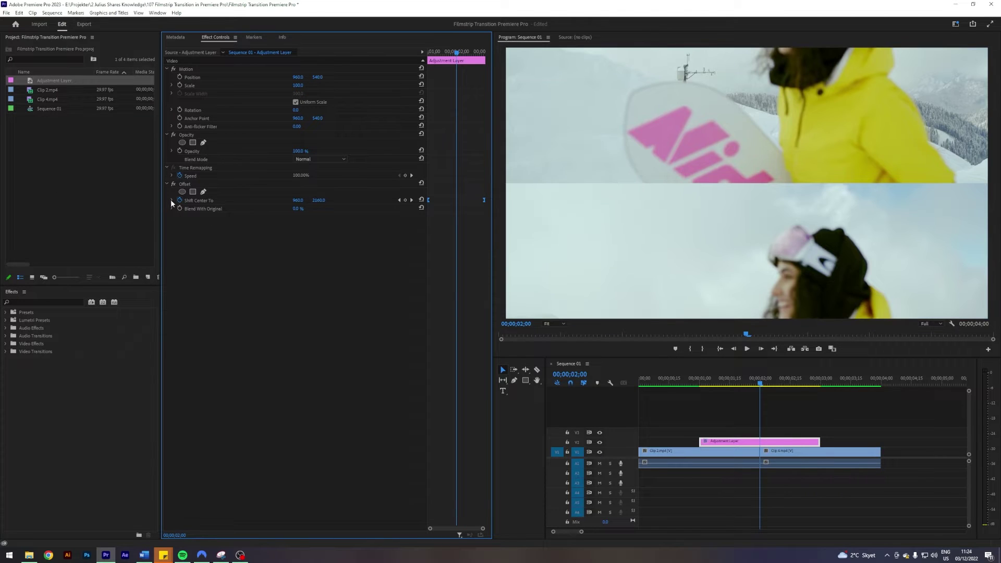
left_click(172, 201)
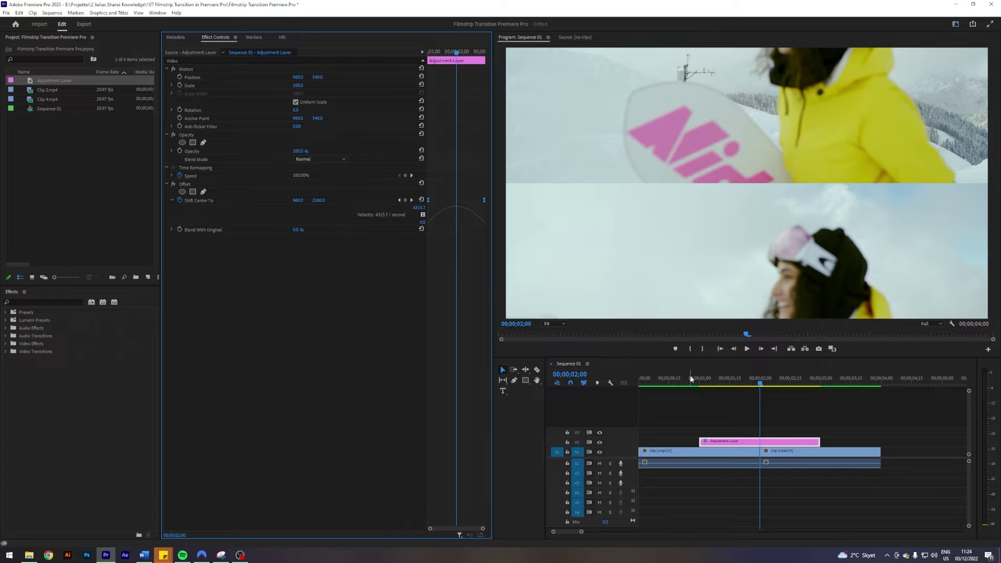
Preview the transition and extend the adjustment layer slightly at both ends.
left_click(730, 409)
left_click(761, 442)
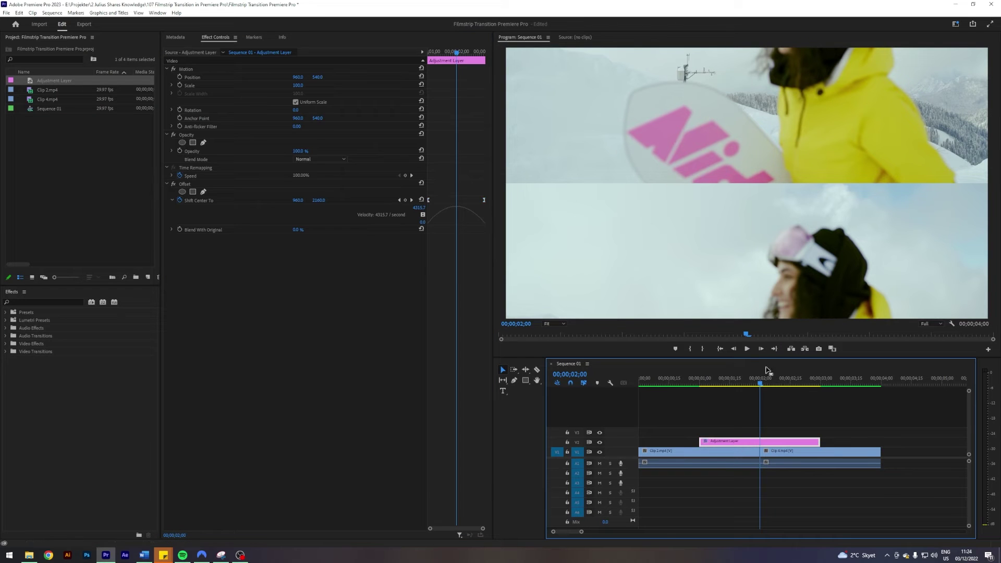
left_click(697, 379)
key("space")
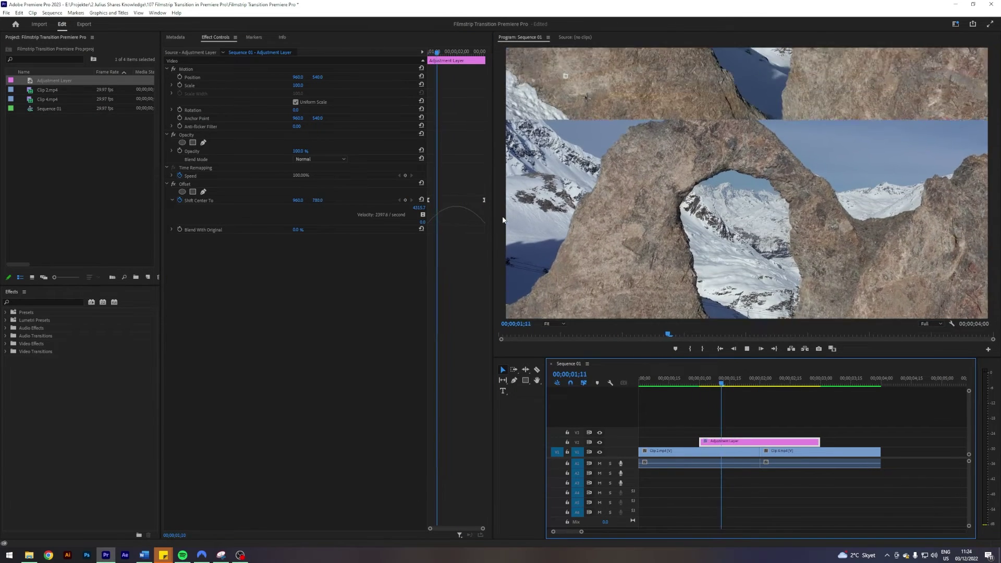
key("space")
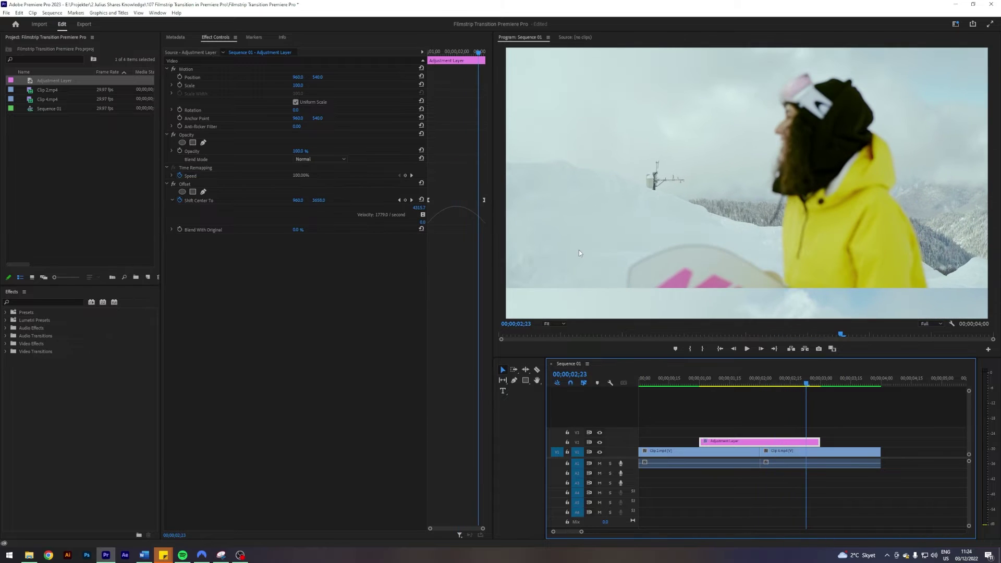
key("Up")
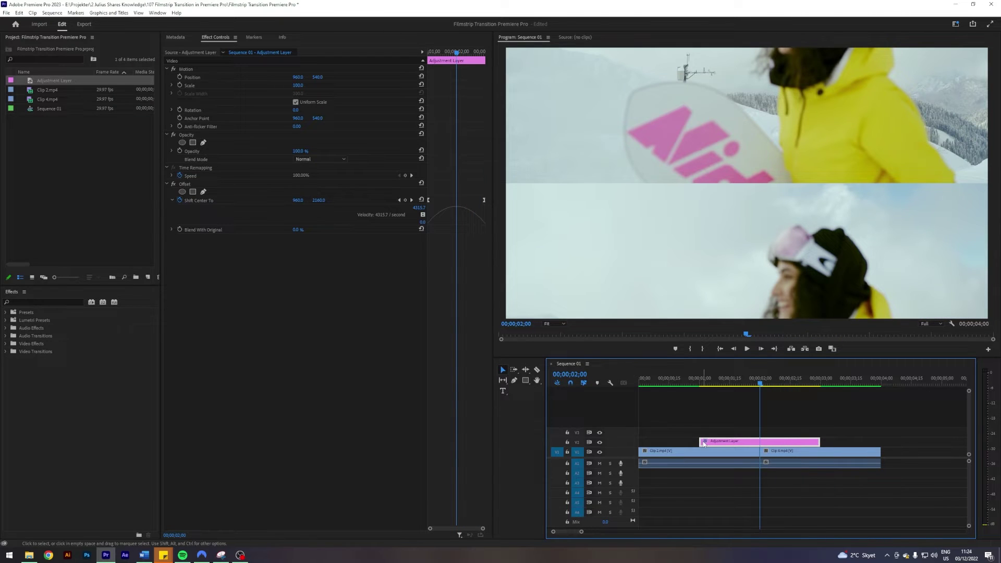
left_click_drag(699, 441, 694, 441)
left_click_drag(820, 442, 828, 443)
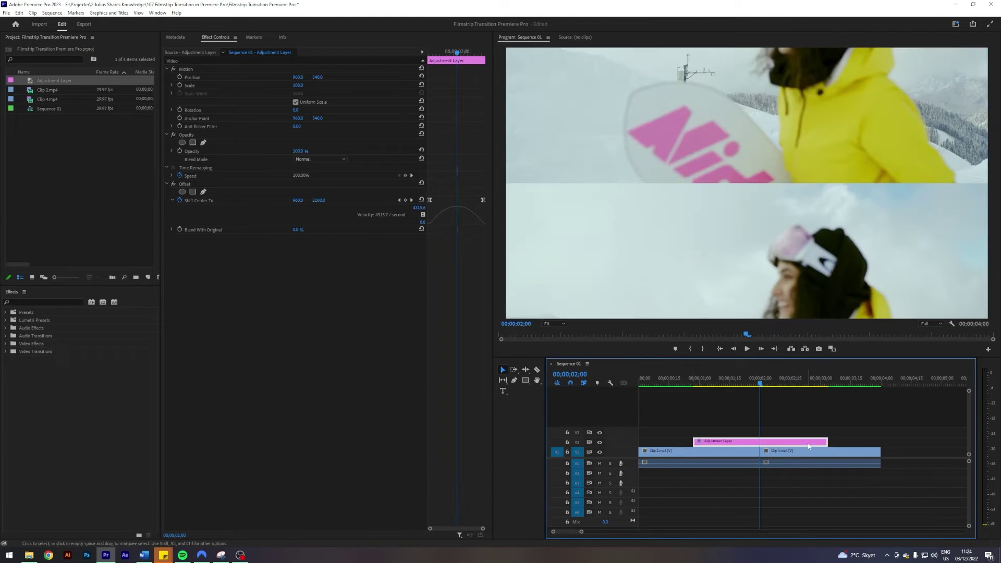
Drag the velocity handles into a steep speed peak at the cut and preview it.
left_click(429, 200)
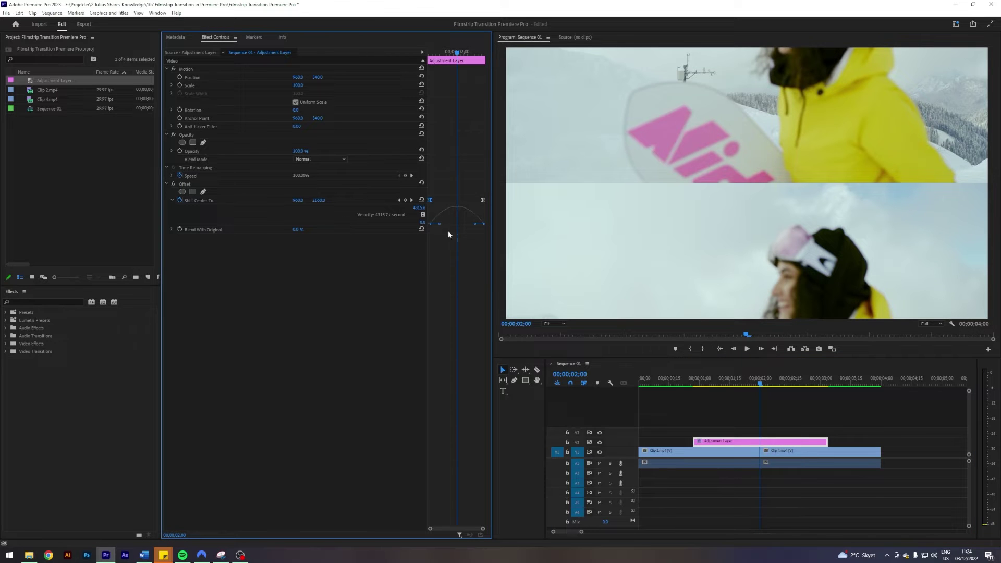
mouse_move(441, 227)
left_mouse_down()
mouse_move(469, 223)
mouse_move(447, 228)
left_mouse_up()
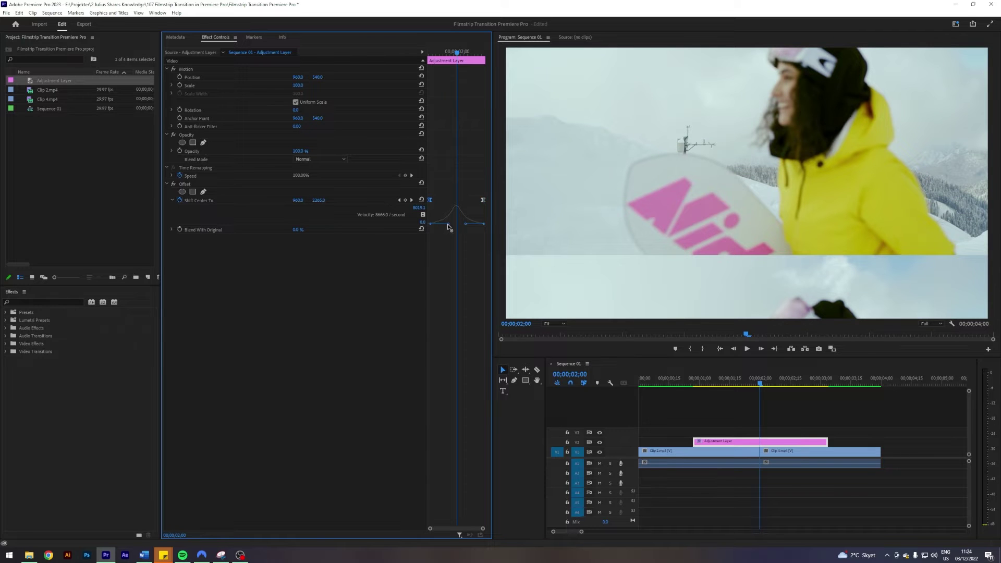
left_click(706, 385)
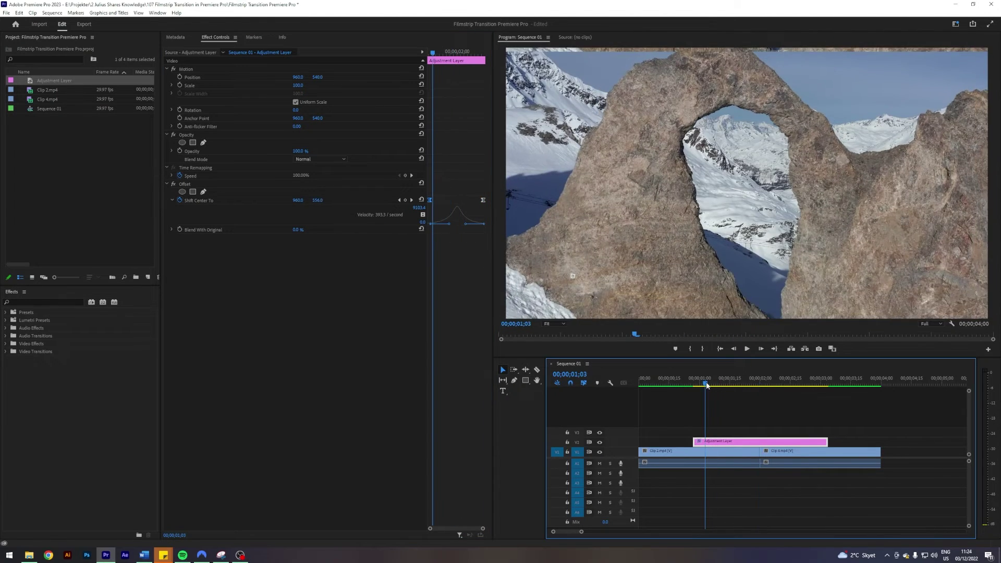
key("space")
key("space")
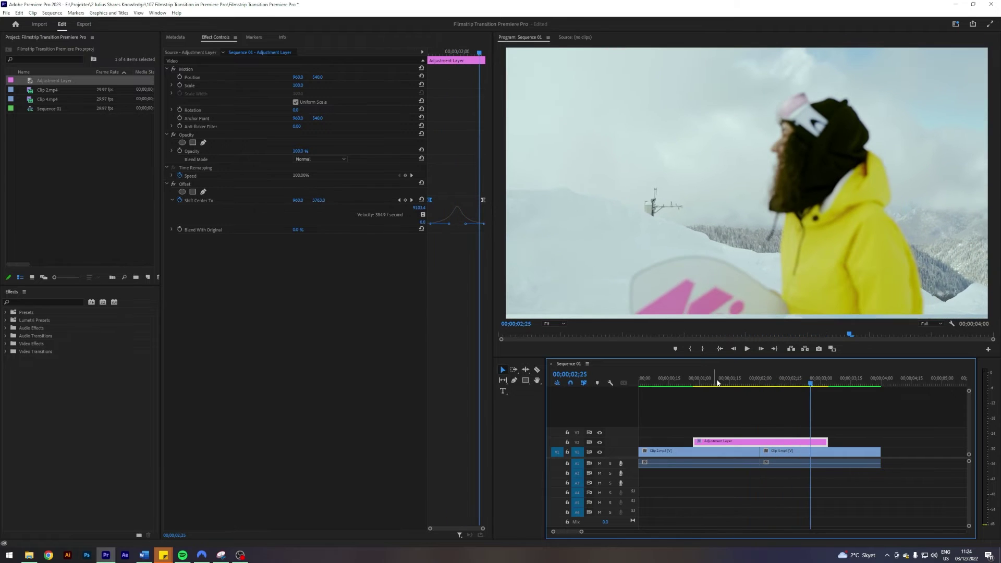
key("Up")
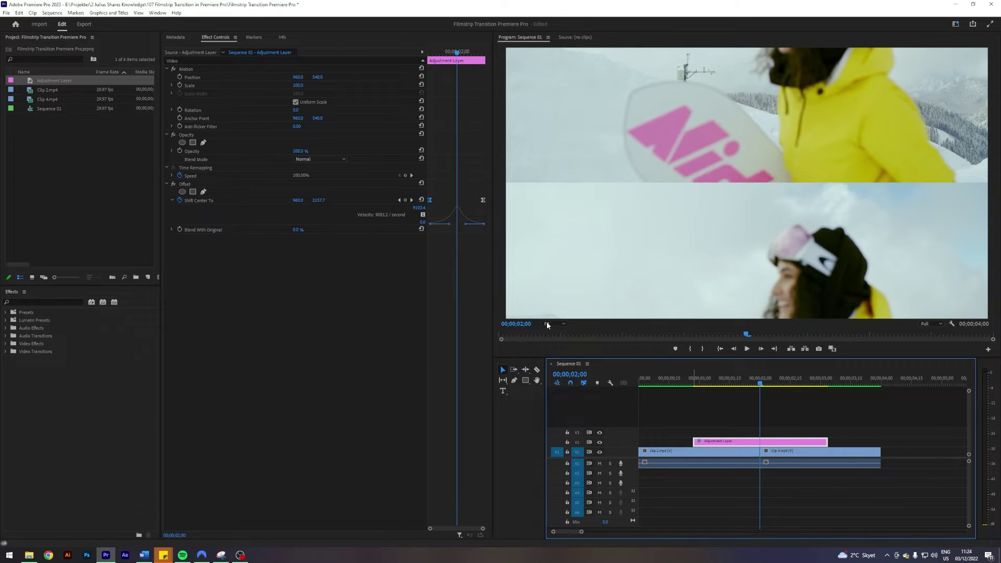
Trim the adjustment layer edges to the Offset keyframes at 1;00 and 3;00.
left_click(398, 200)
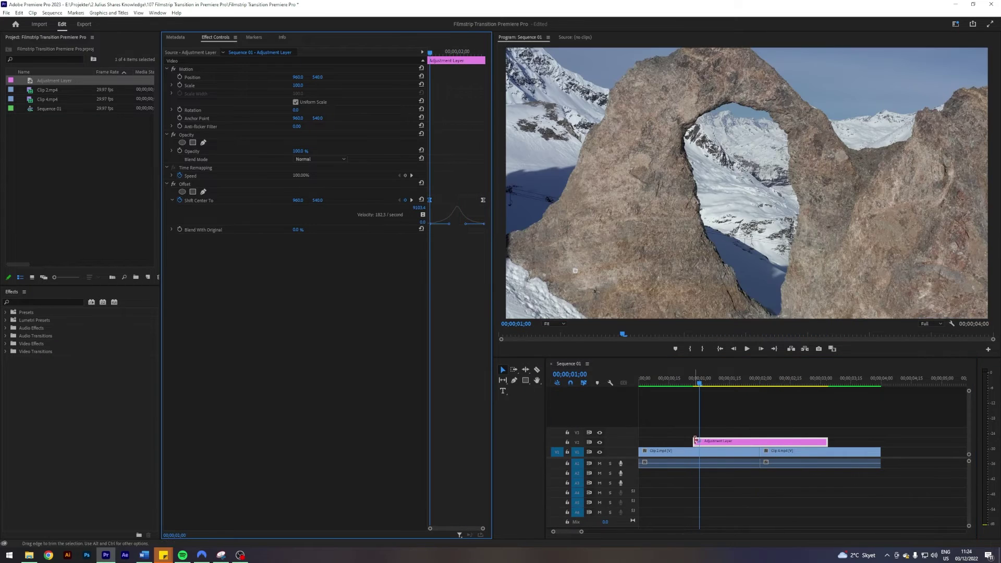
left_click_drag(694, 442, 699, 440)
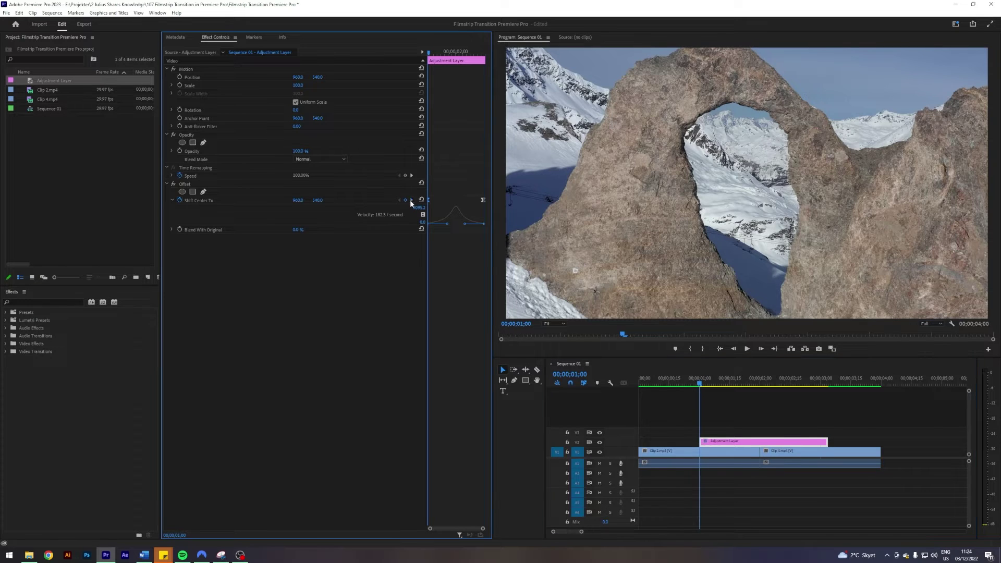
left_click(411, 199)
left_click_drag(826, 441, 820, 441)
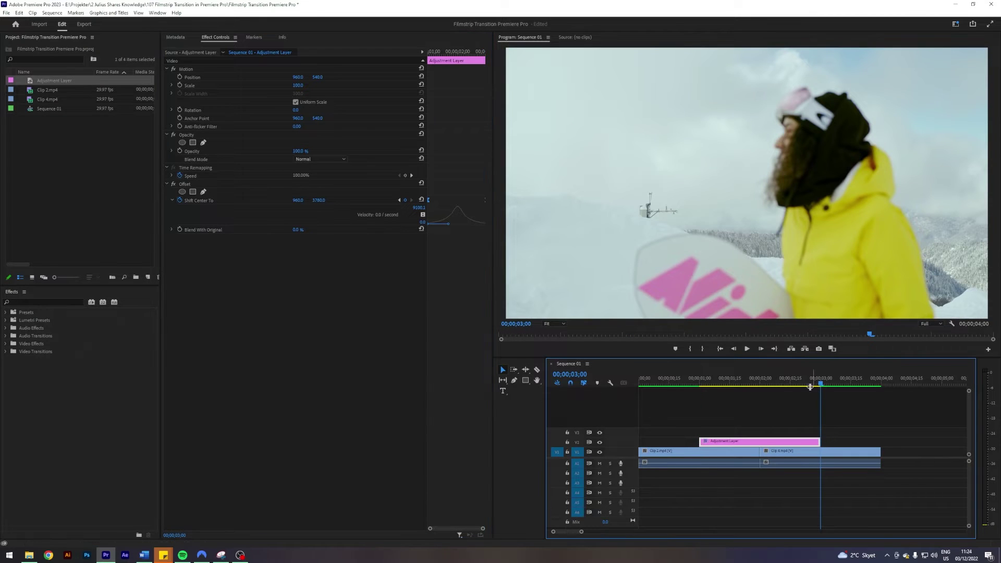
left_click(783, 409)
key("Up")
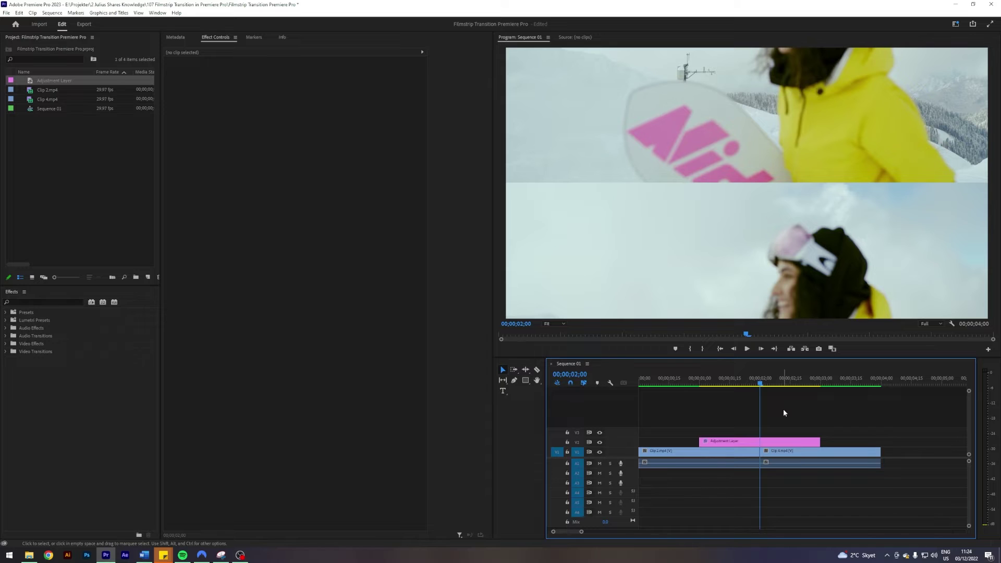
left_click(724, 441)
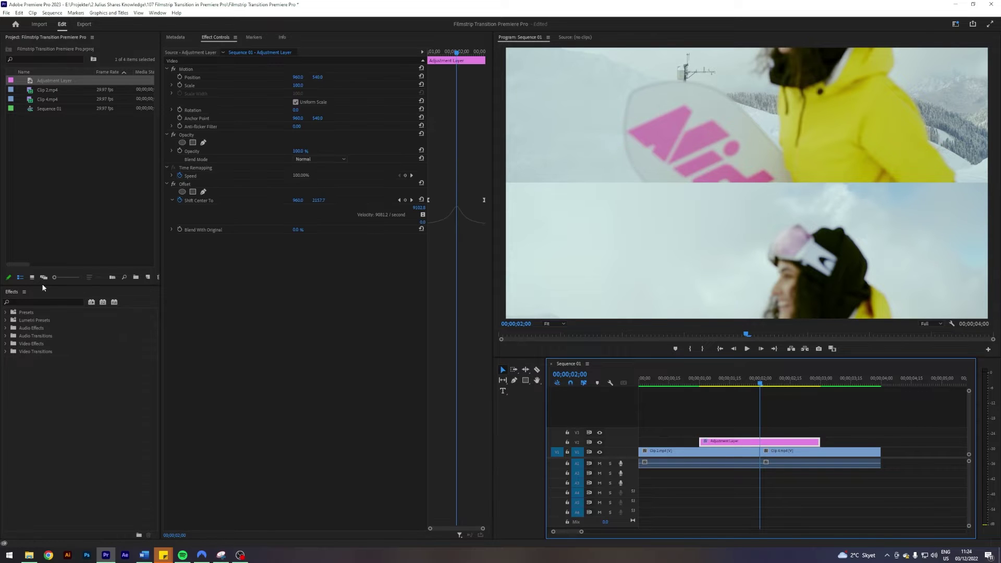
Search effects for 'dire' and drag Directional Blur onto the adjustment layer clip.
left_click(30, 301)
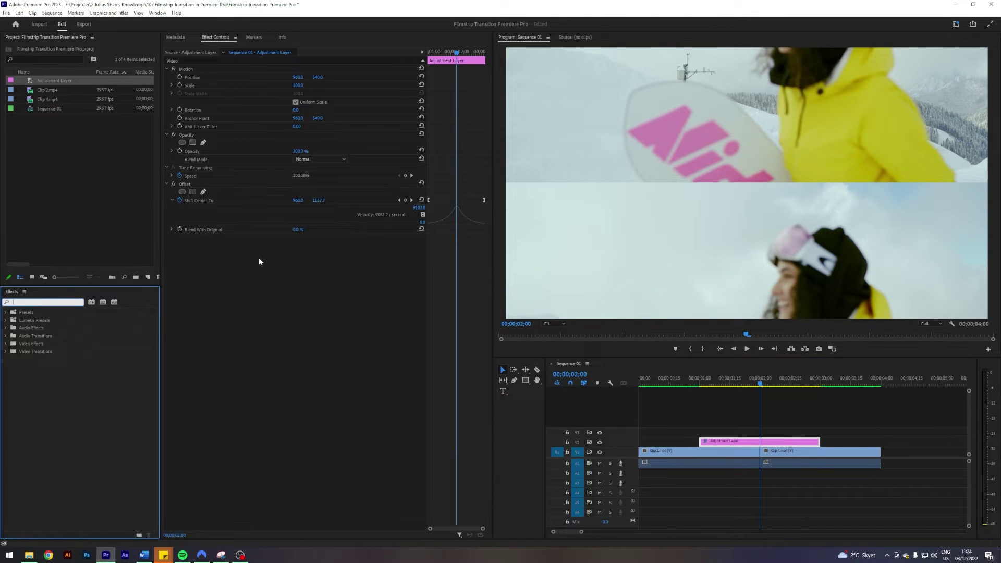
type("direc")
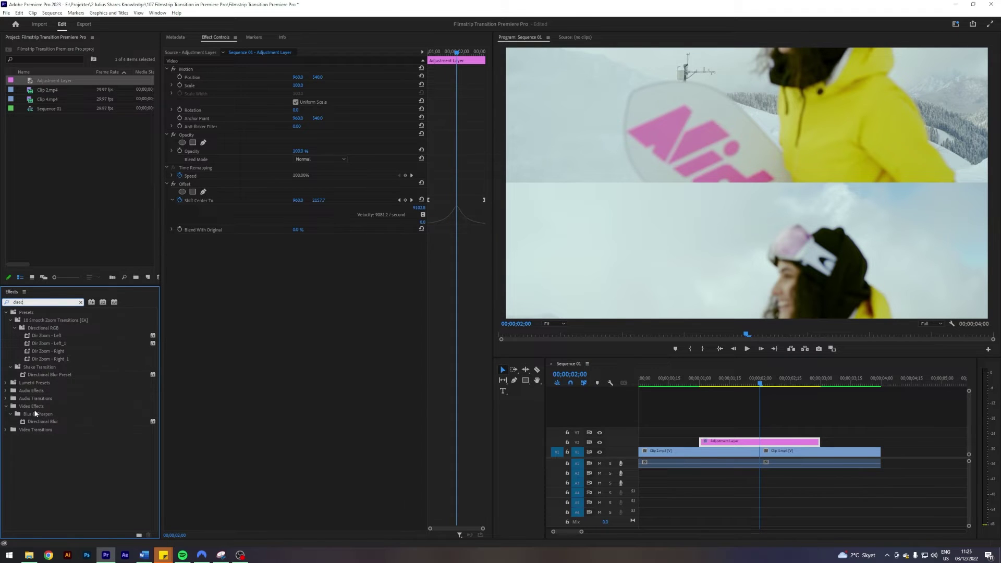
left_click_drag(43, 422, 725, 442)
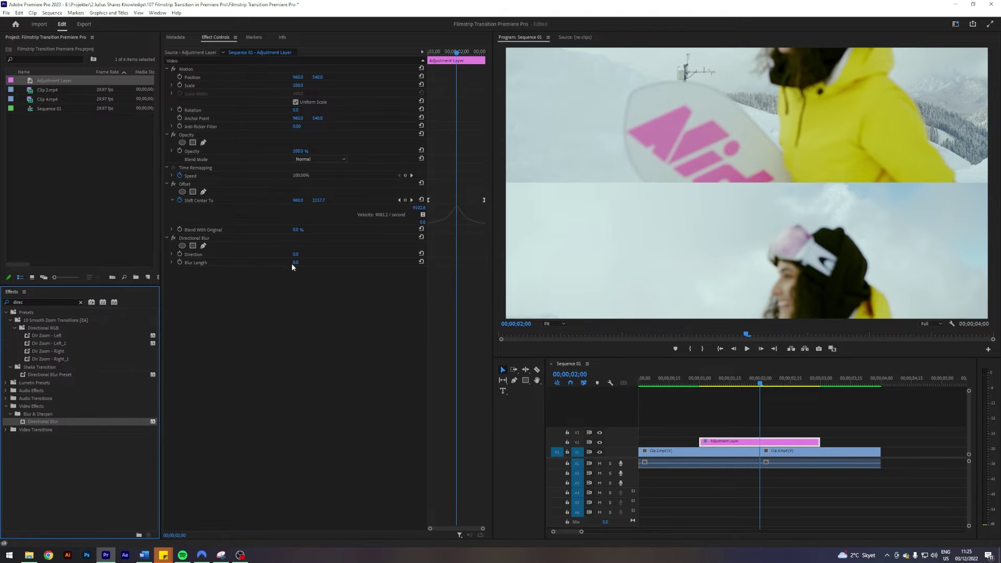
left_click(727, 418)
key("Up")
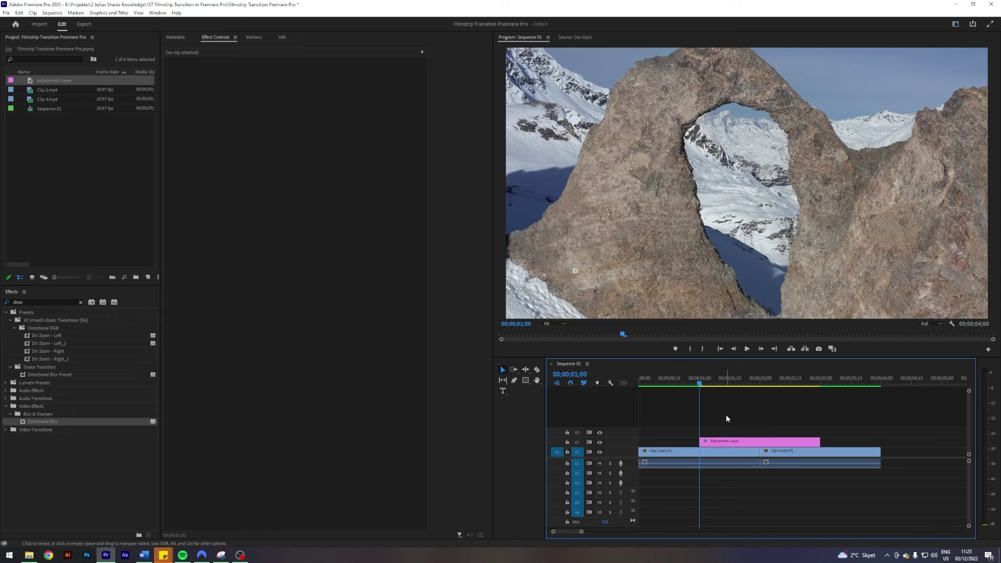
Step through the 2;00 cut and keyframe Blur Length back to 0 at 00;00;03;00.
left_click(728, 442)
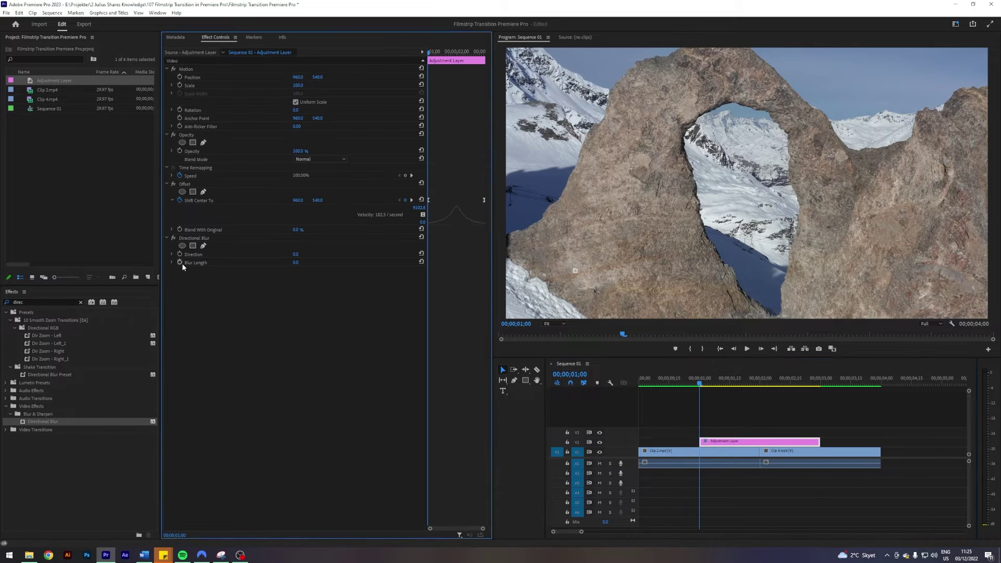
left_click(780, 407)
key("Down")
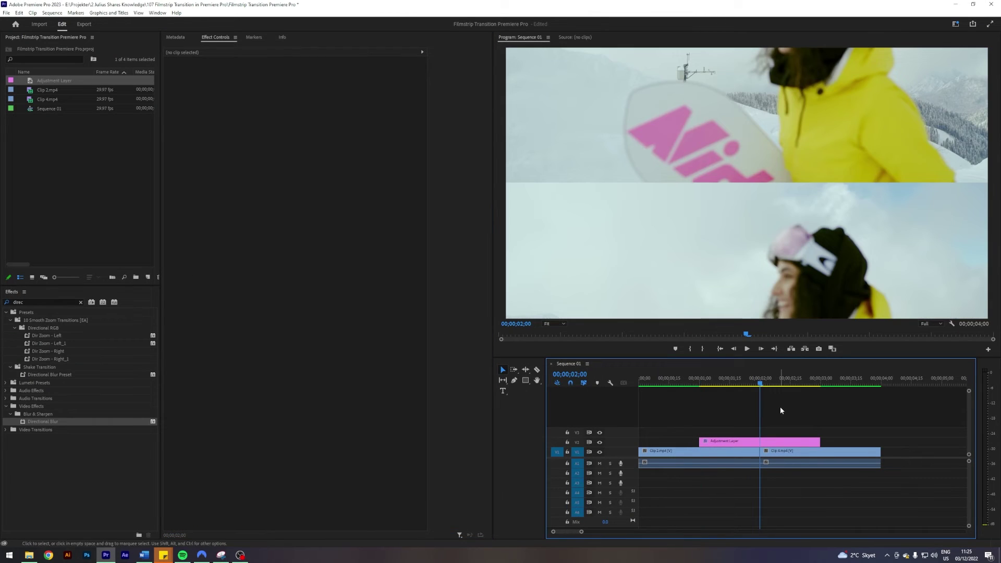
left_click(749, 445)
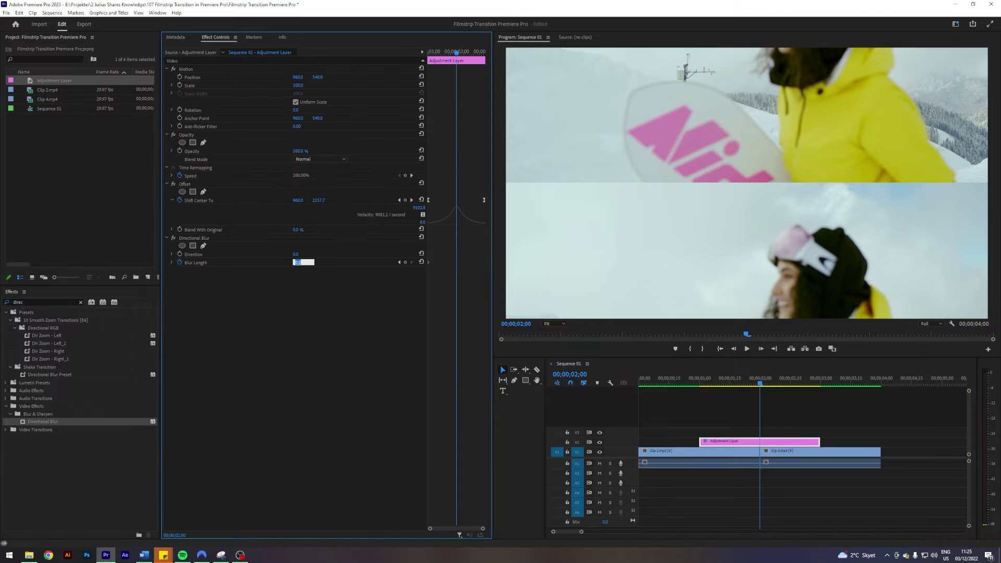
left_click(838, 395)
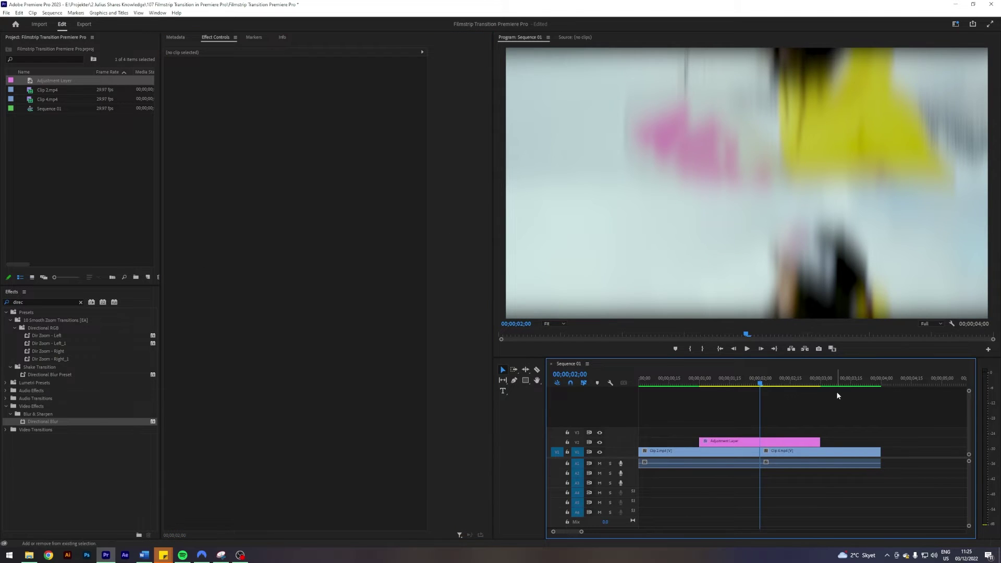
key("Down")
left_click(813, 442)
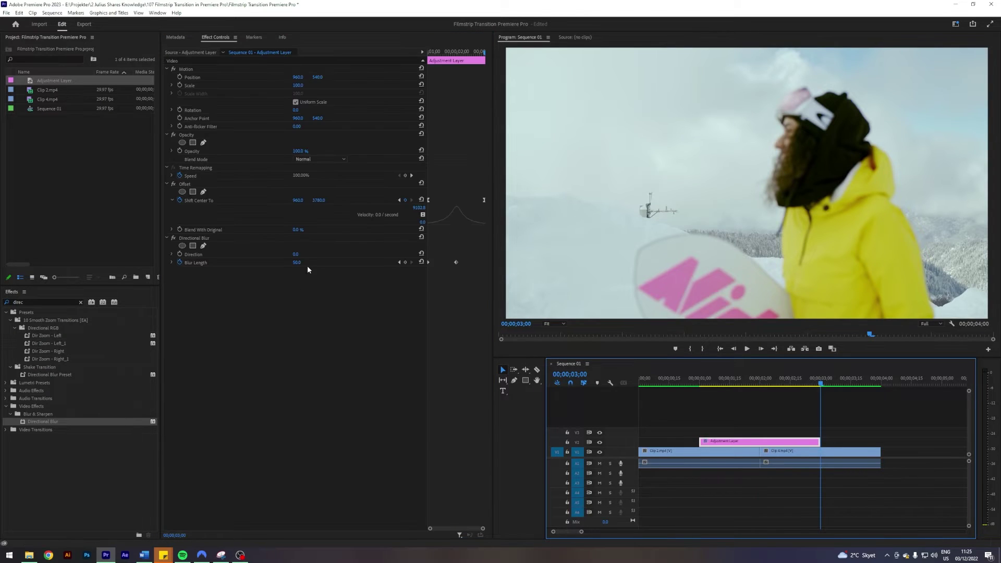
left_click(300, 263)
type("0")
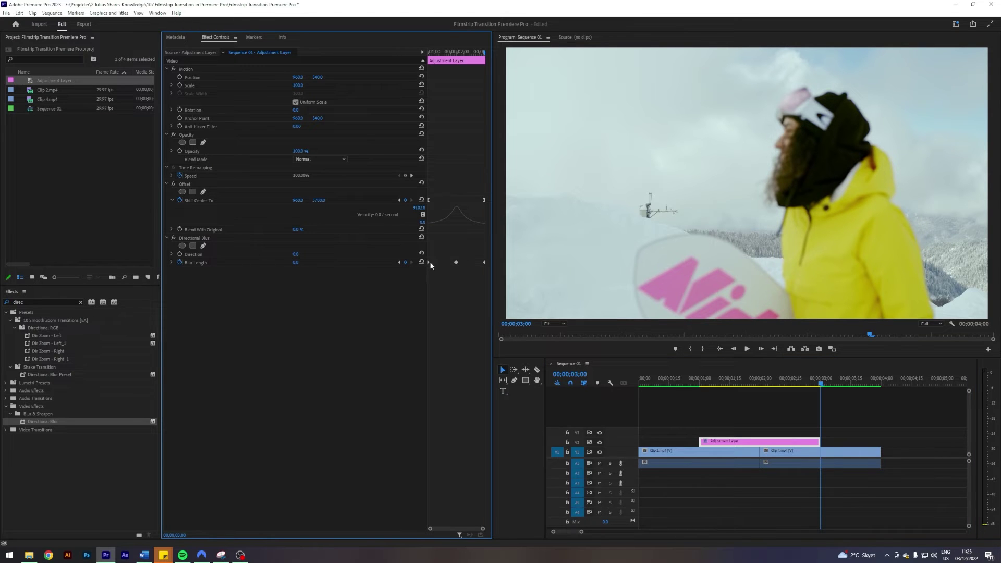
right_click(484, 262)
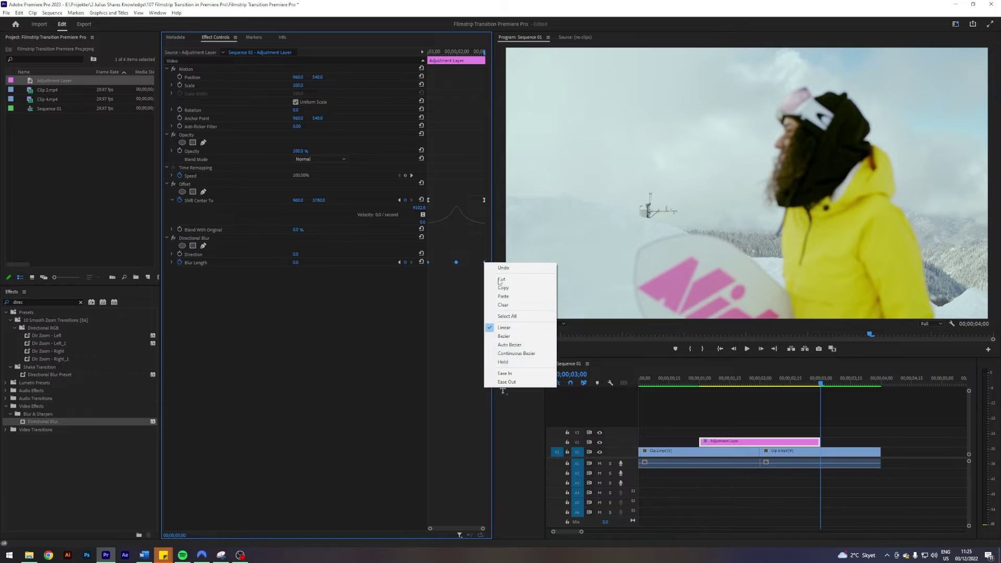
Ease In the last Blur Length keyframe, Ease Out the middle one, and show the graphs.
left_click(521, 374)
right_click(457, 262)
left_click(490, 382)
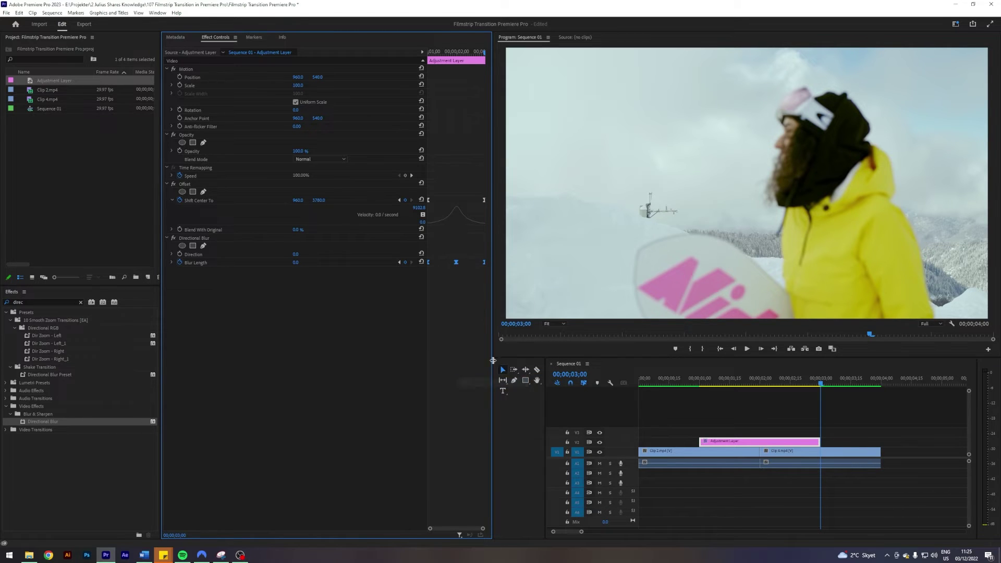
left_click(172, 262)
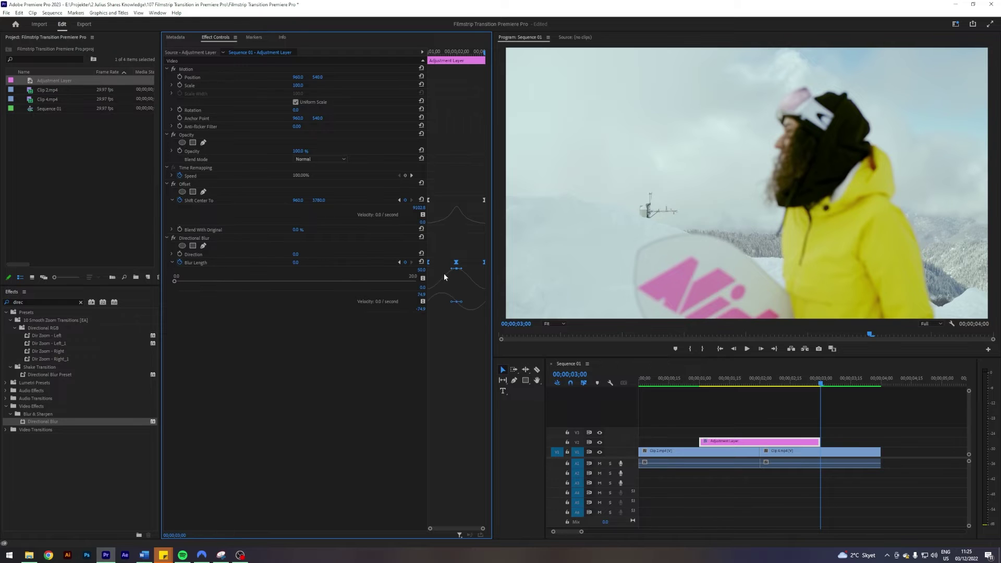
Extend the adjustment layer outward and stretch the middle Blur Length keyframe's bezier handle.
left_click(689, 400)
left_click_drag(700, 442, 688, 442)
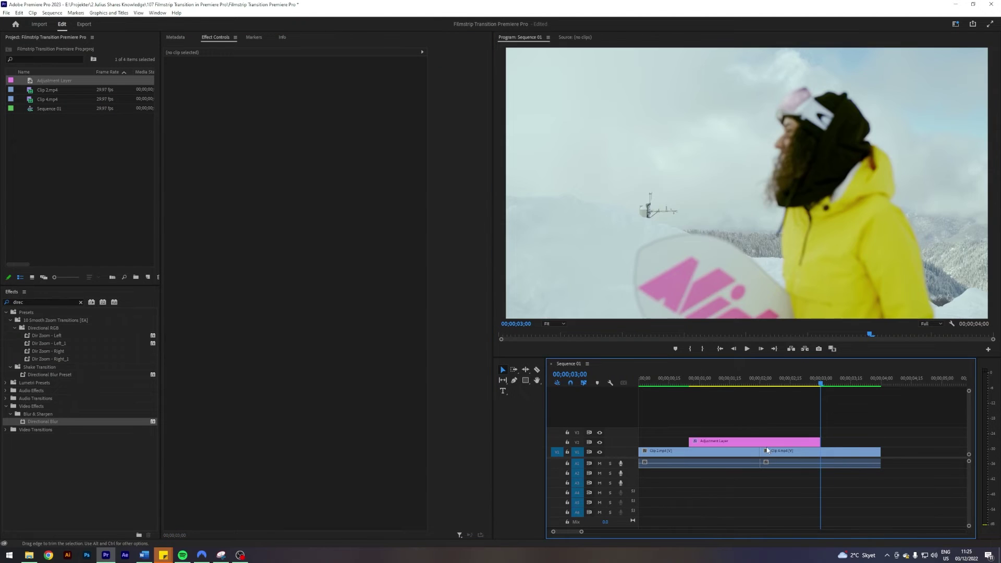
left_click_drag(824, 441, 829, 441)
left_click(805, 444)
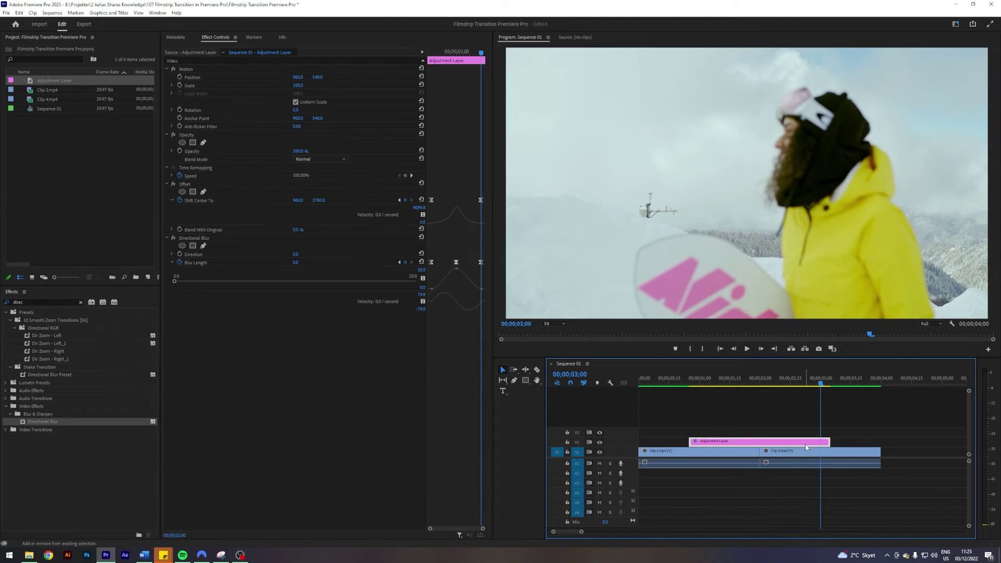
key("Up")
left_click(434, 289)
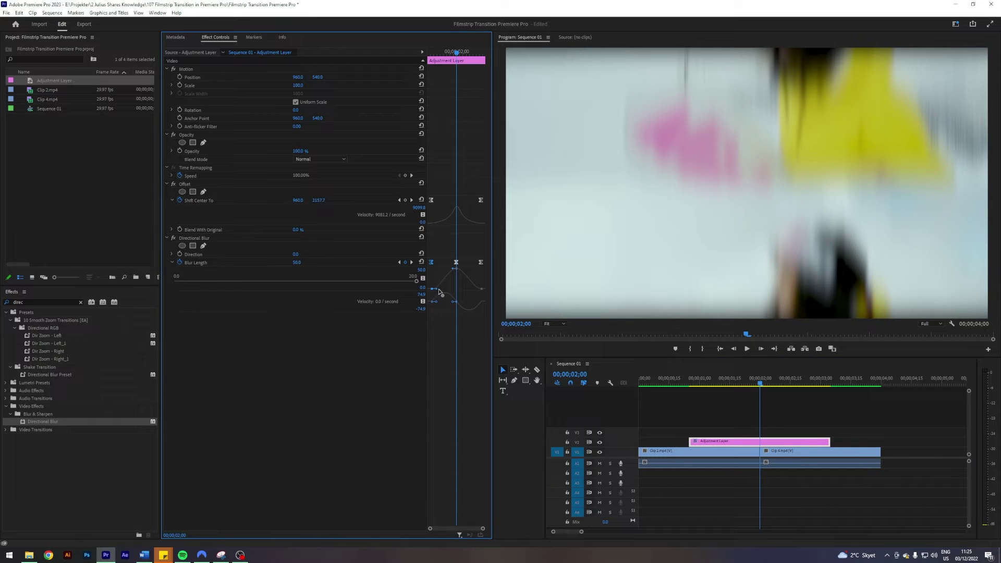
left_click_drag(444, 292, 468, 290)
Play back the blurred filmstrip transition twice from before the cut.
left_click(684, 386)
key("space")
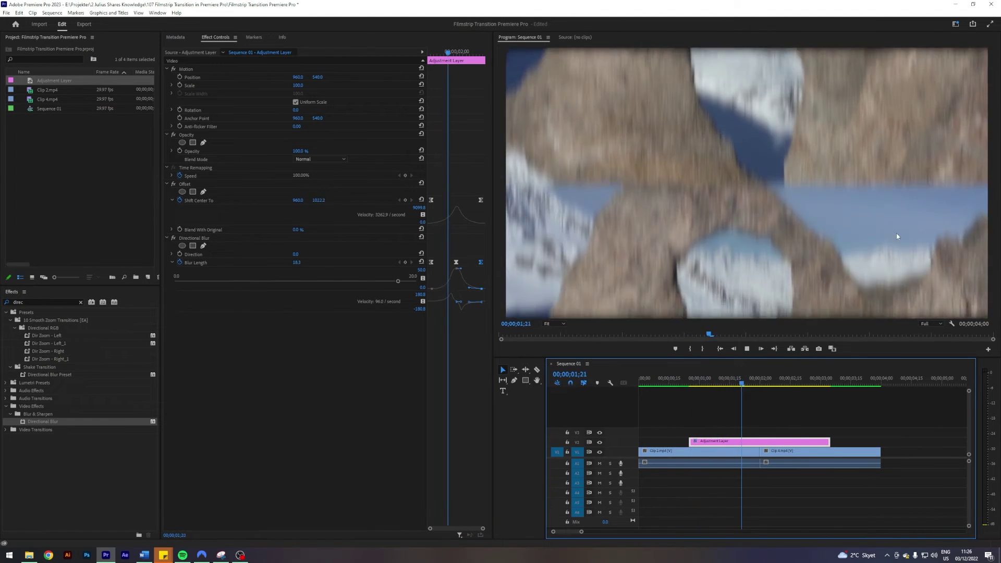
left_click_drag(760, 385, 762, 391)
left_click(692, 392)
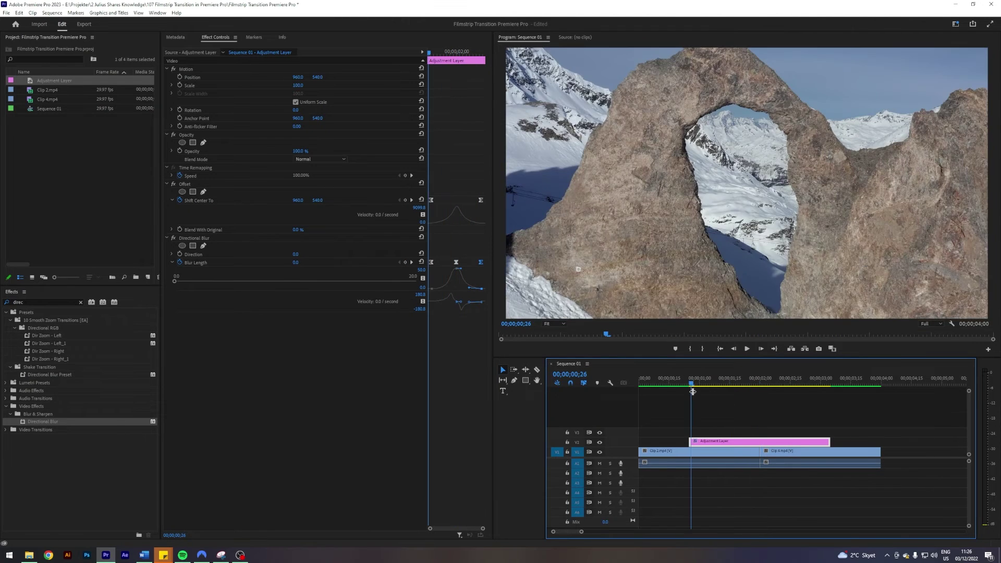
key("space")
key("space")
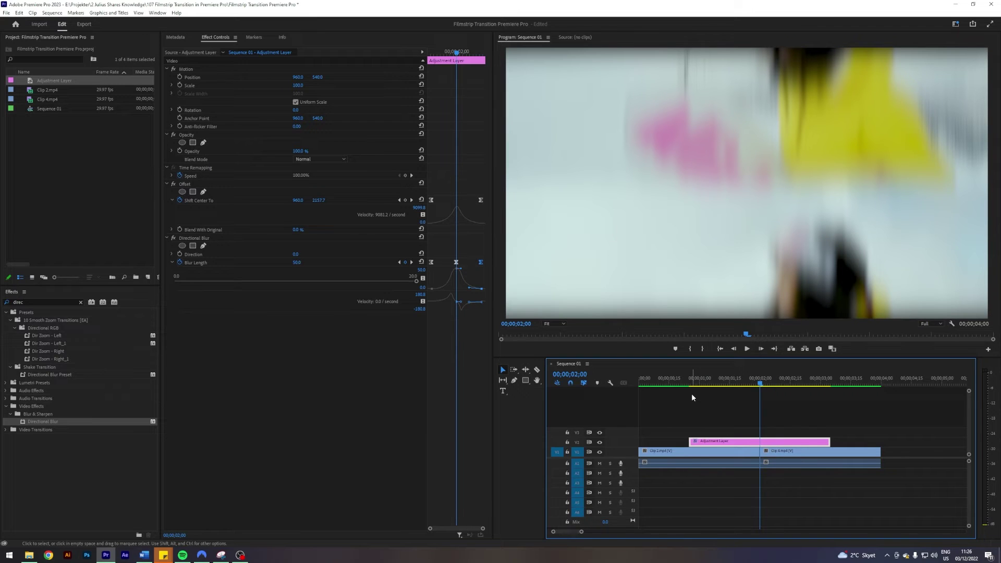
Search effects for 'edge fea' and drag Edge Feather onto the adjustment layer.
double_click(29, 301)
type("edge fea")
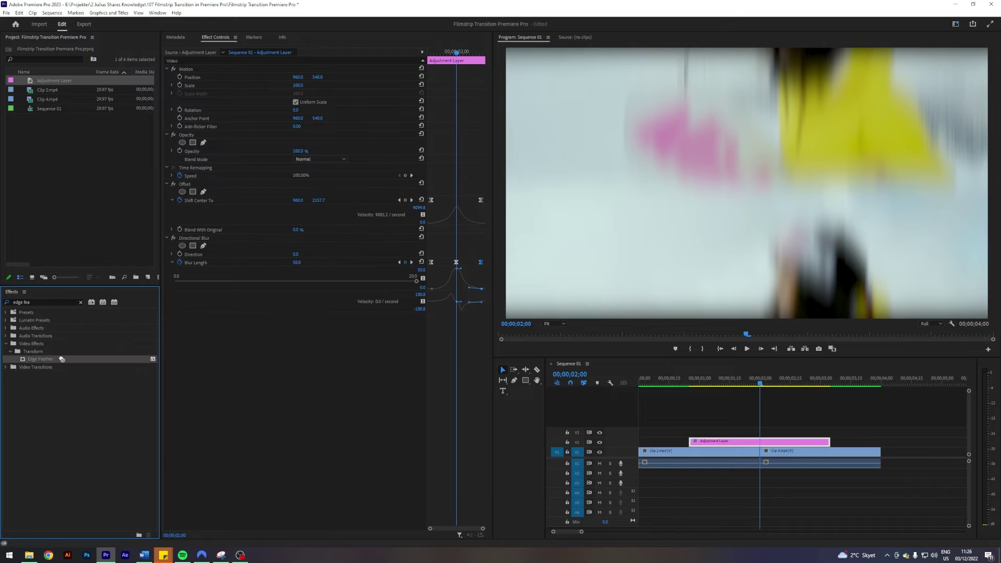
left_click_drag(62, 359, 759, 444)
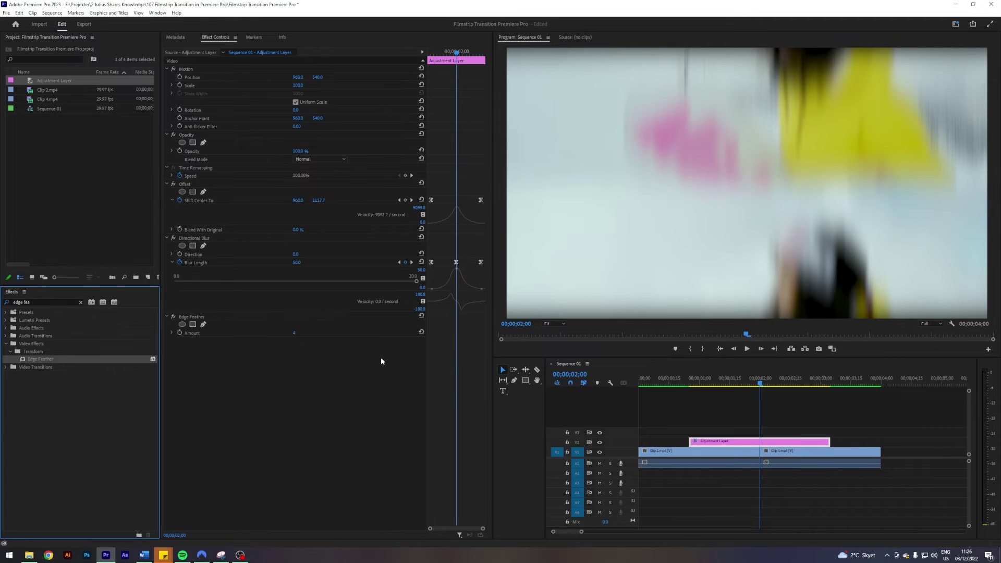
left_click(294, 334)
left_click(730, 417)
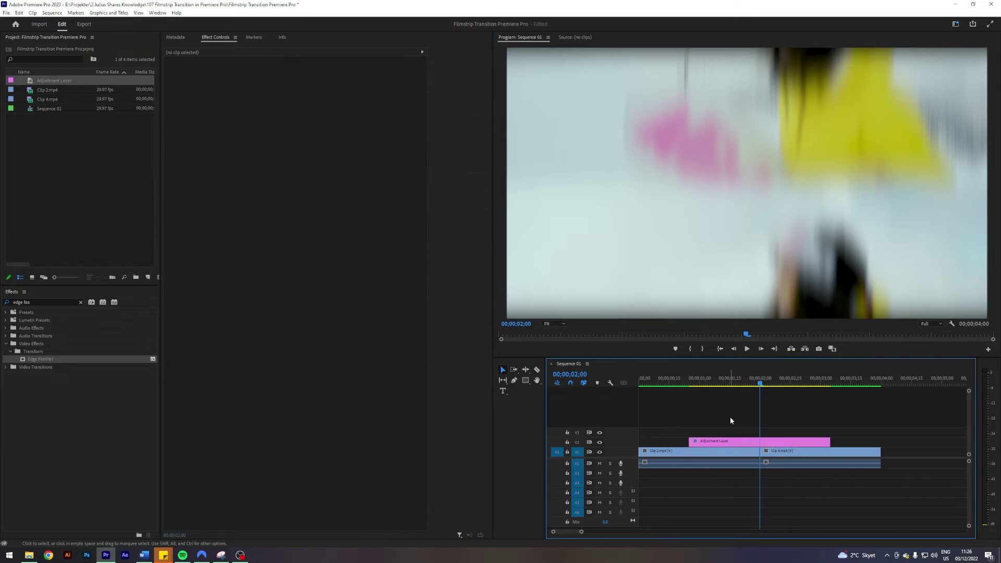
key("Up")
left_click(730, 442)
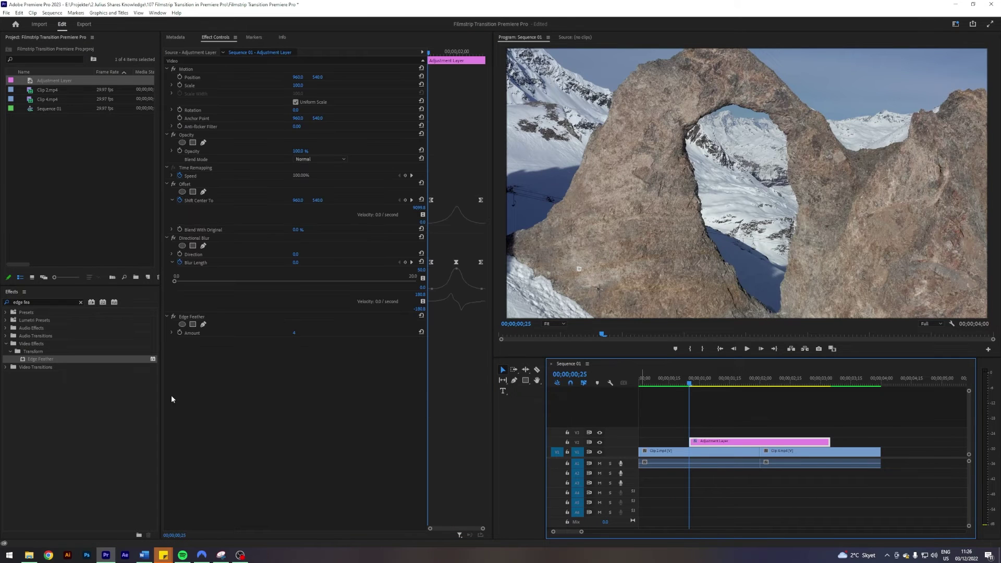
Keyframe Edge Feather Amount at 0 at the start and 100 at the 2;00 cut.
left_click(296, 334)
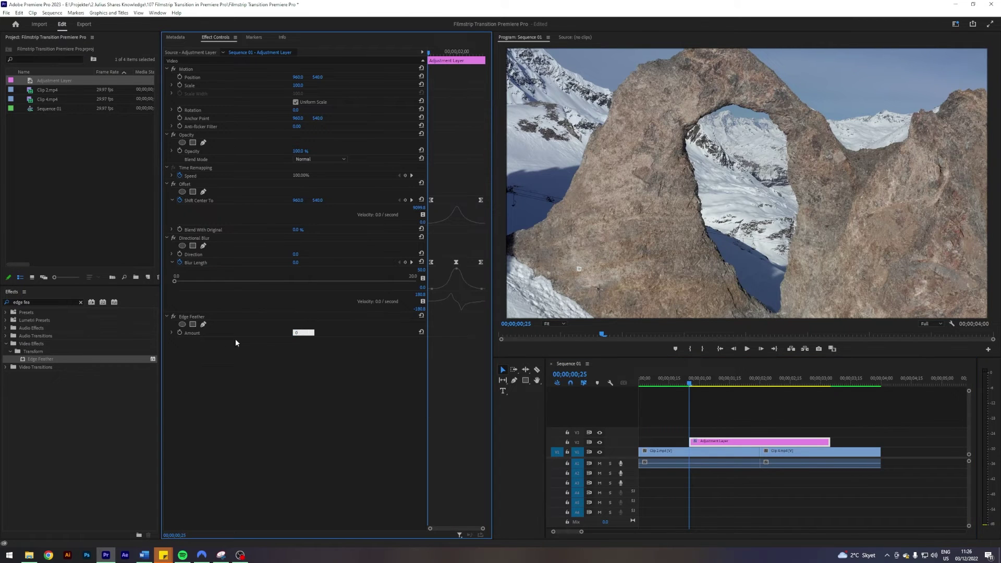
left_click(208, 344)
left_click(783, 421)
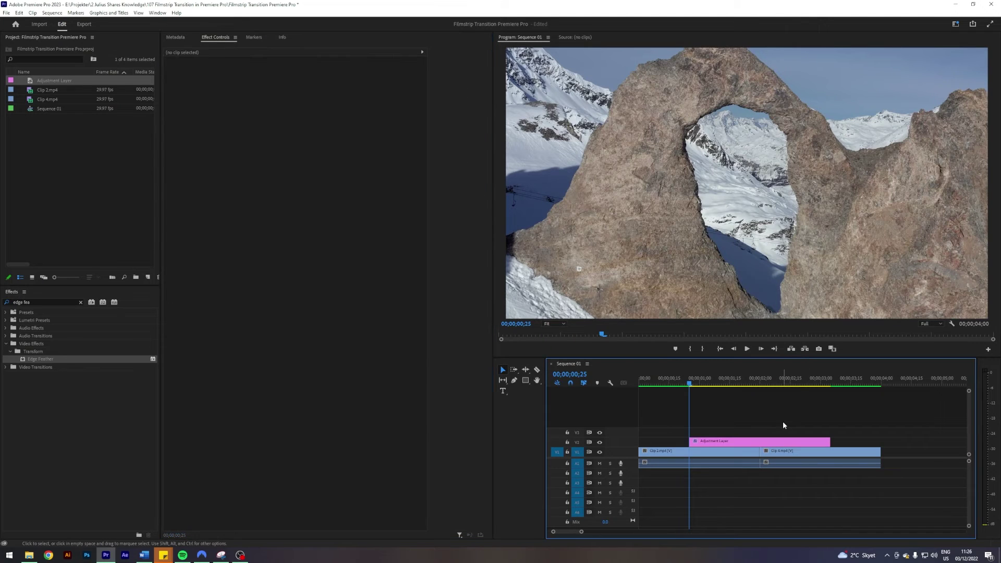
key("Down")
left_click(756, 442)
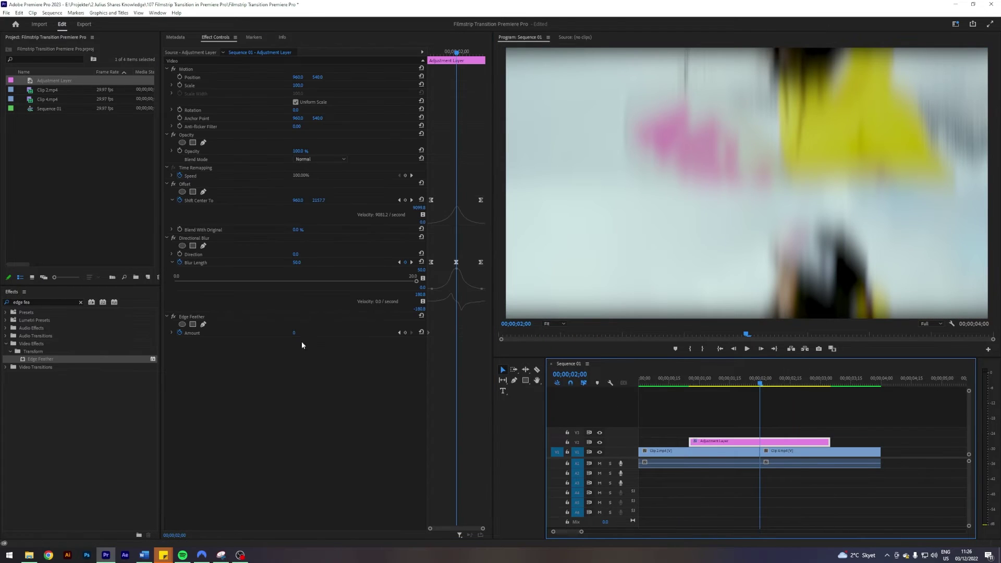
left_click(299, 333)
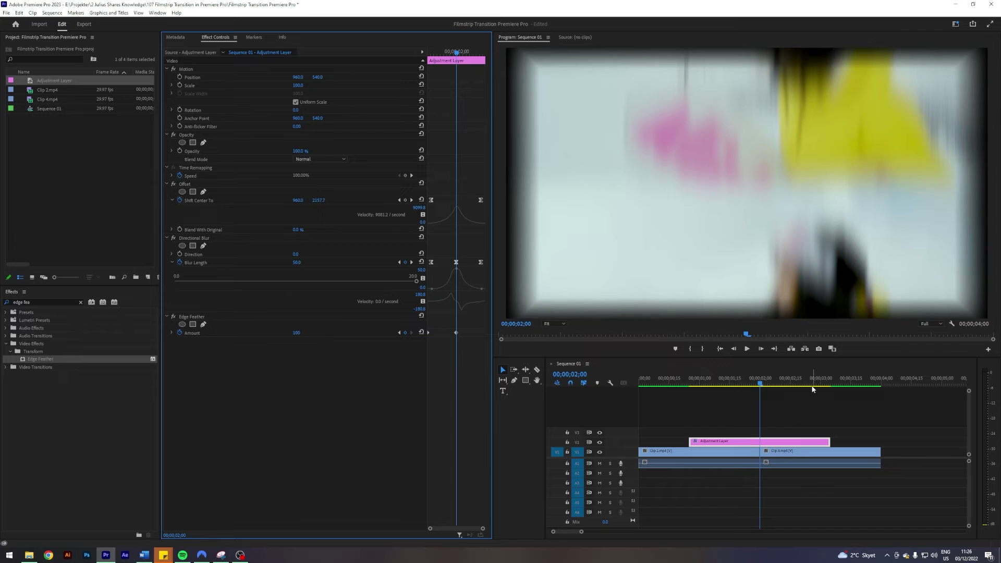
Keyframe Edge Feather Amount back to 0 at 00;00;03;05.
left_click(817, 409)
key("Down")
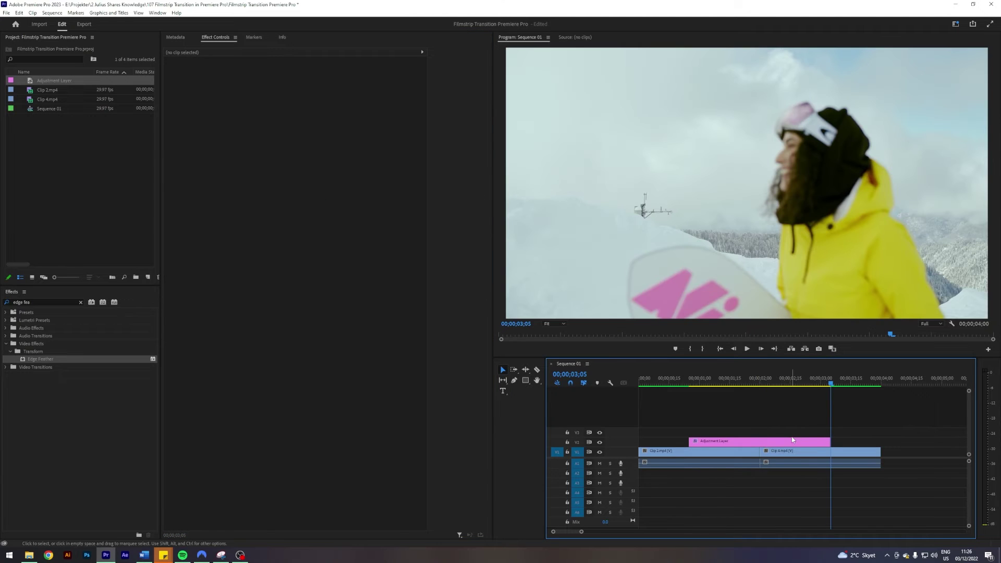
left_click(746, 444)
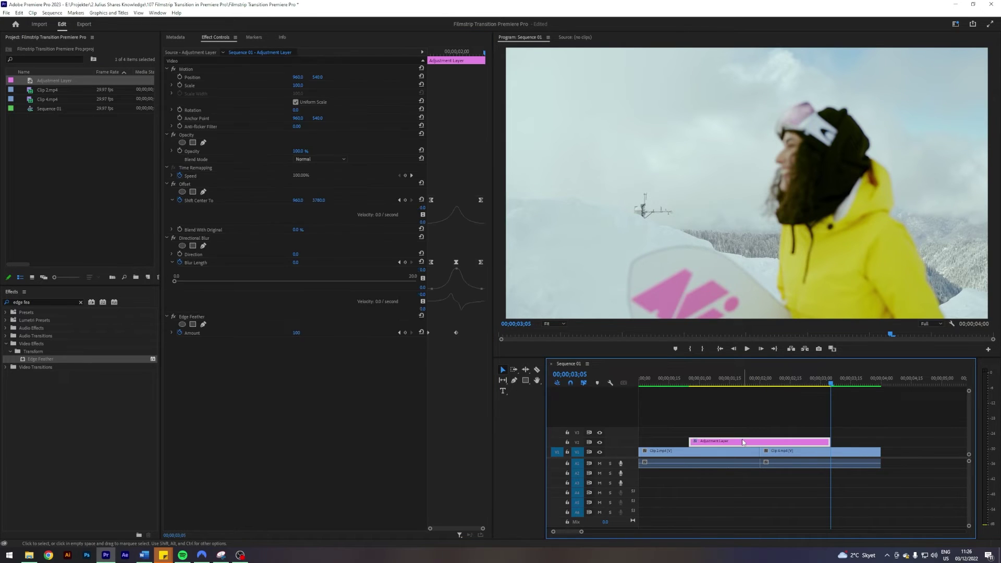
left_click(296, 332)
type("0")
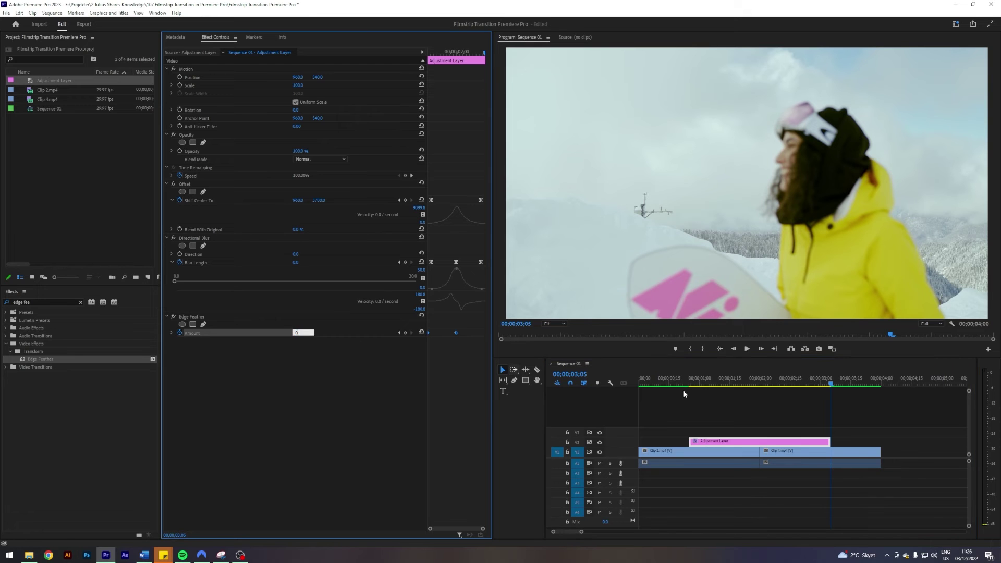
key("Return")
Play back the feathered transition and return to its midpoint.
left_click_drag(816, 392, 686, 390)
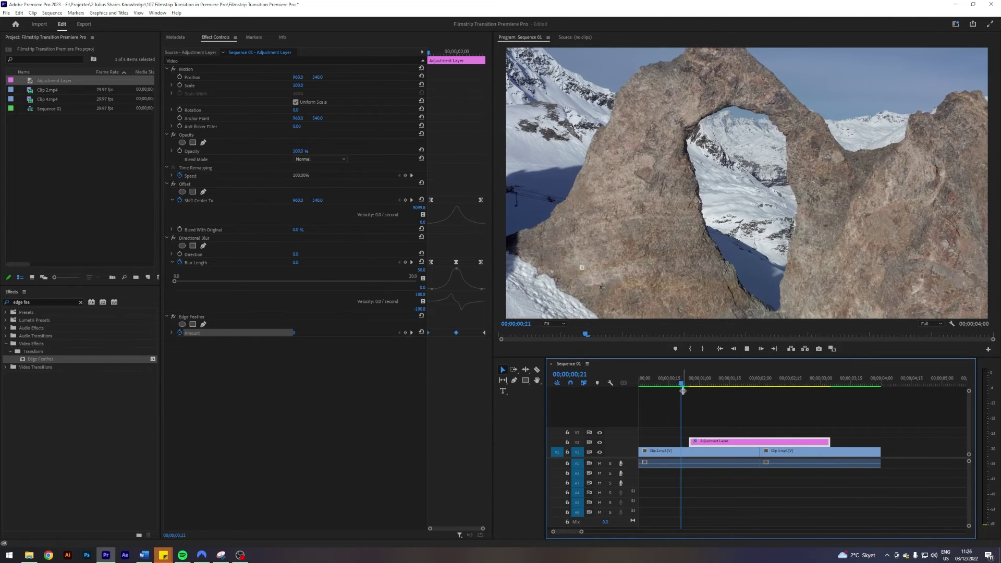
key("space")
key("space")
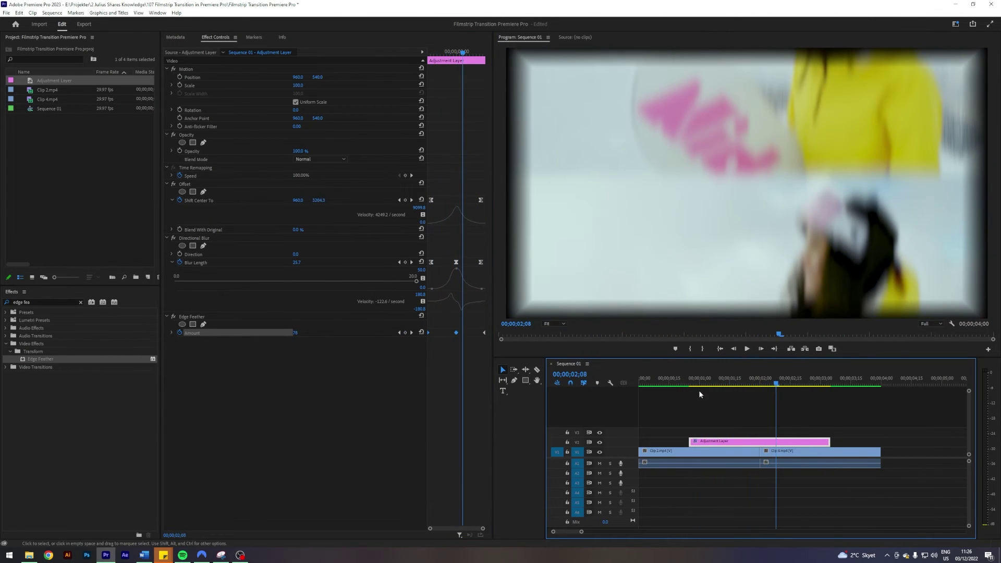
left_click_drag(766, 380, 761, 386)
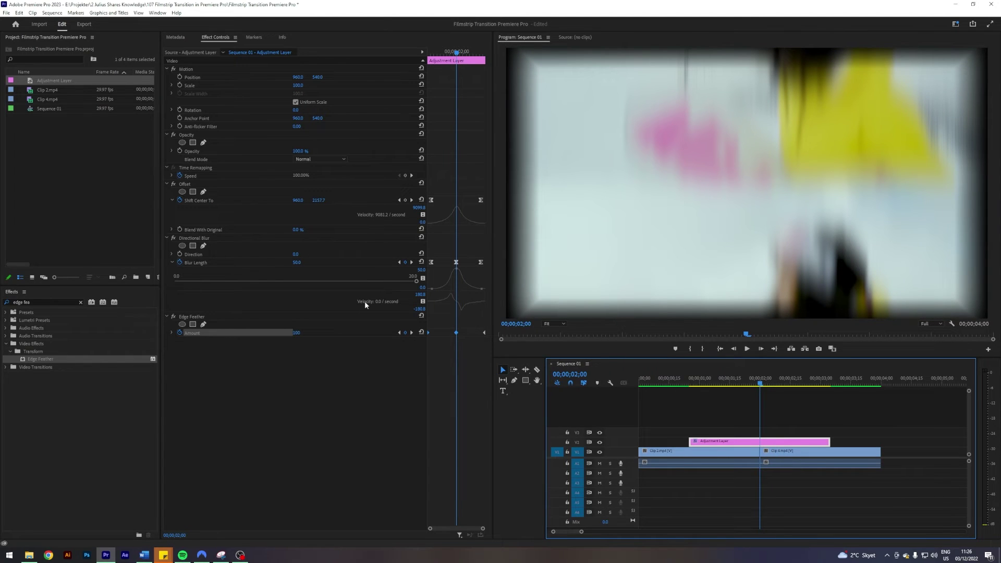
left_click(296, 360)
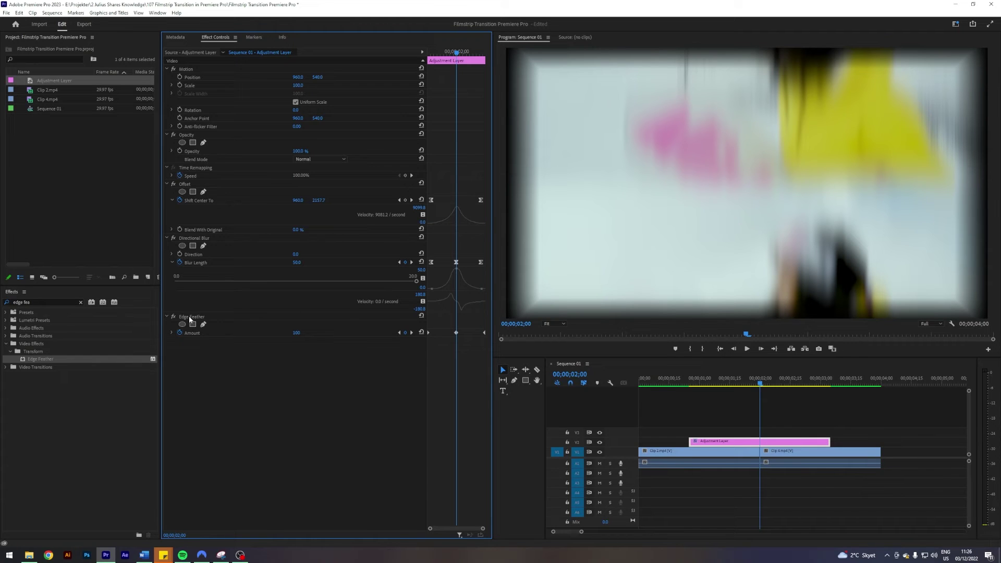
Reorder the adjustment layer's effects to Directional Blur, Edge Feather, then Offset.
left_click_drag(189, 316, 207, 185)
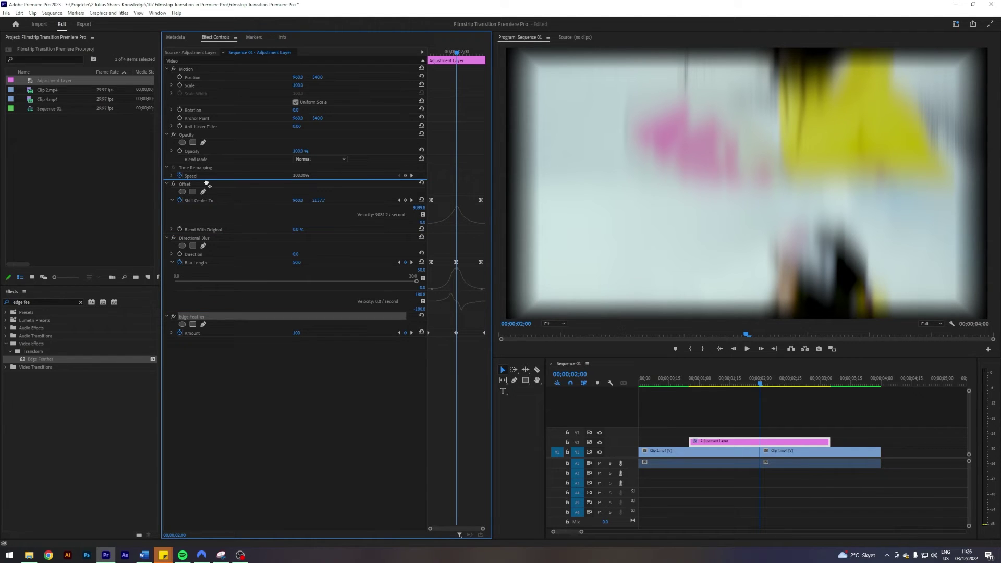
left_click_drag(207, 184, 207, 185)
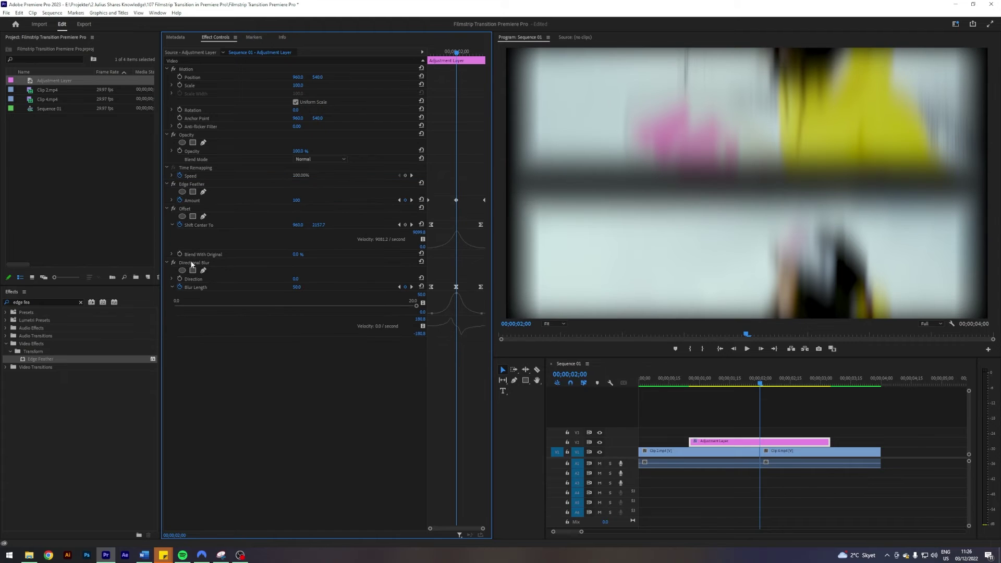
left_click_drag(192, 264, 226, 183)
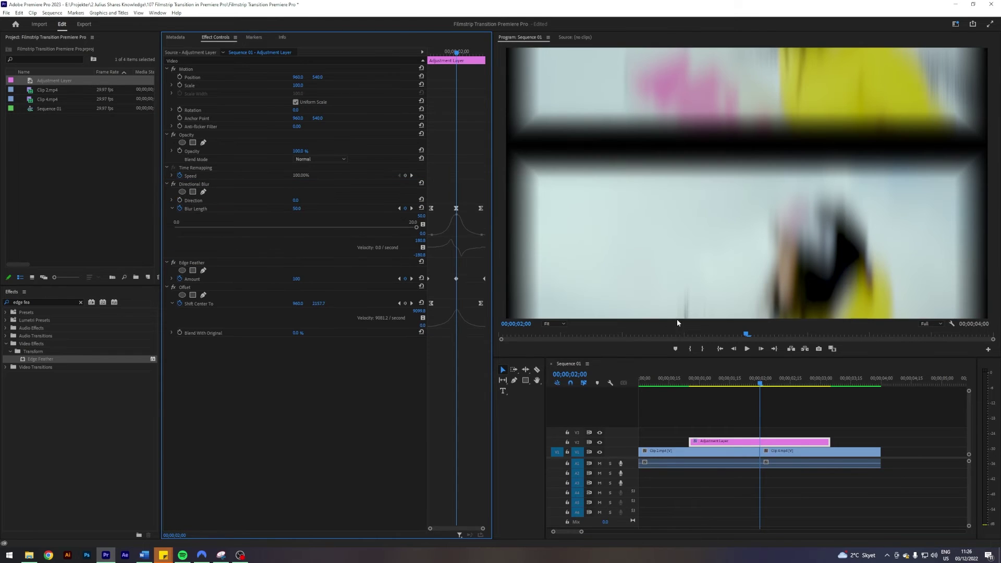
Preview the transition, then return the playhead to 02;00 and reselect the adjustment layer.
left_click_drag(749, 379, 682, 380)
key("space")
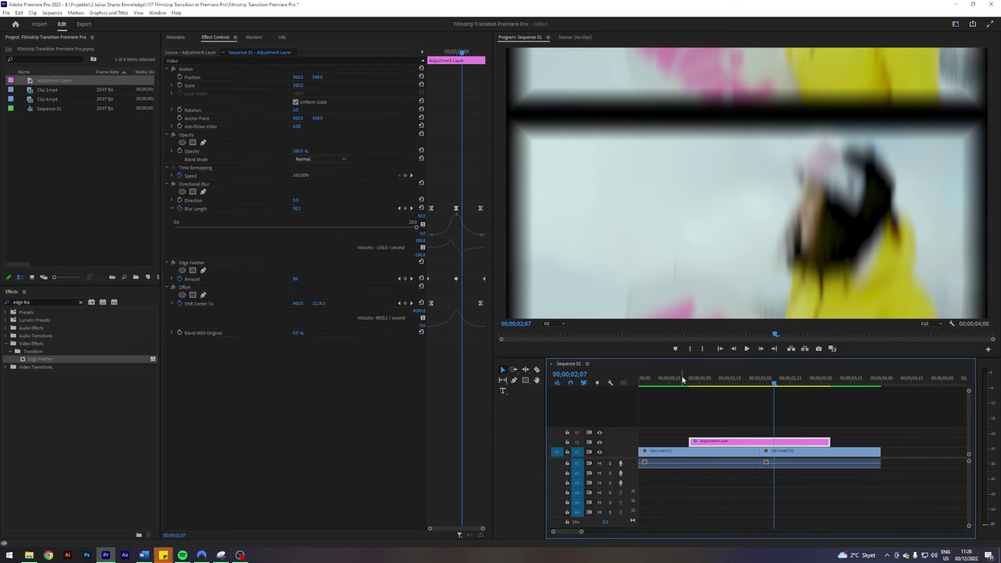
left_click(804, 424)
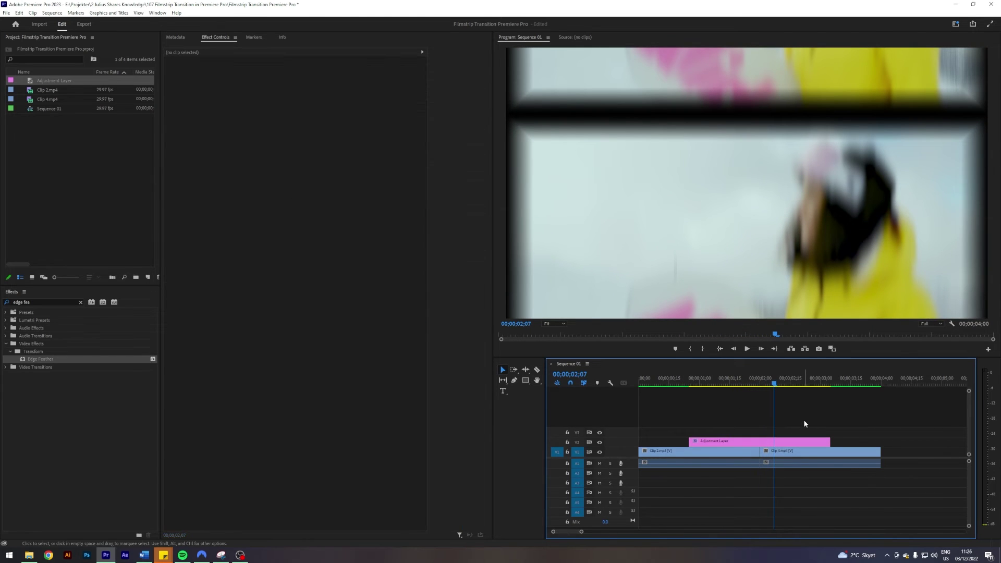
key("Up")
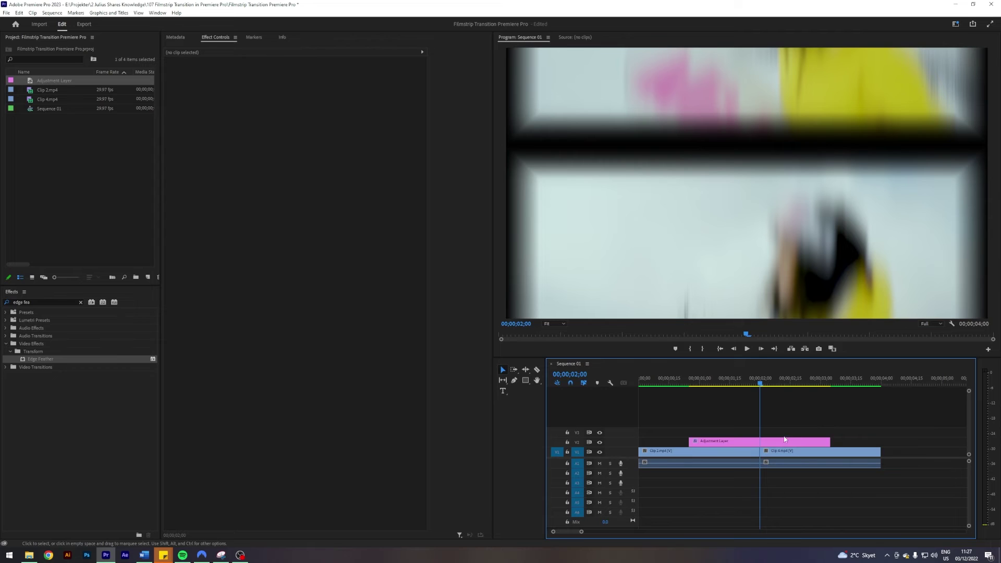
left_click(785, 440)
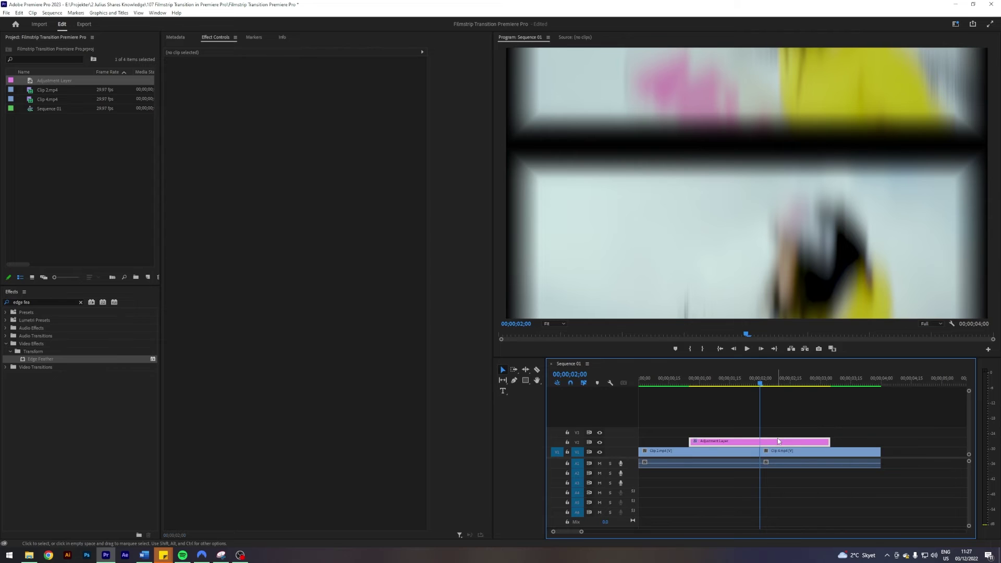
Search 'lens d' and apply Lens Distortion to the adjustment layer.
left_click(39, 302)
type("lens dis")
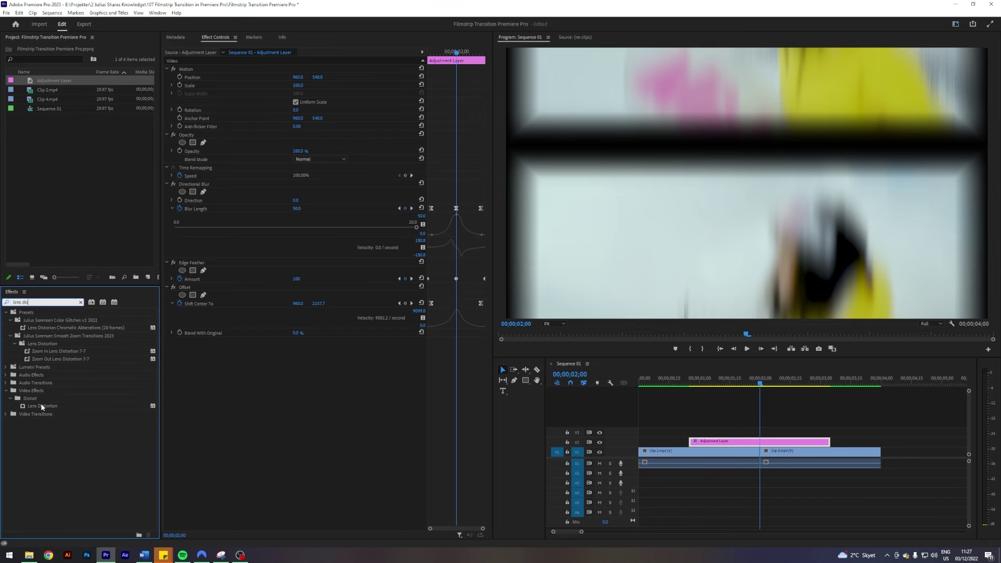
left_click_drag(42, 405, 795, 442)
left_click(784, 419)
key("Up")
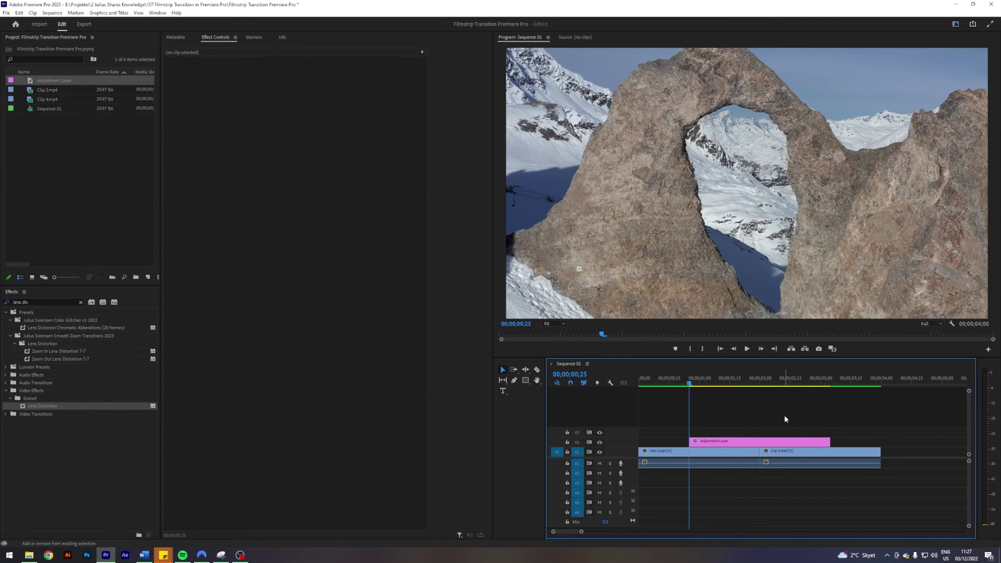
left_click(726, 446)
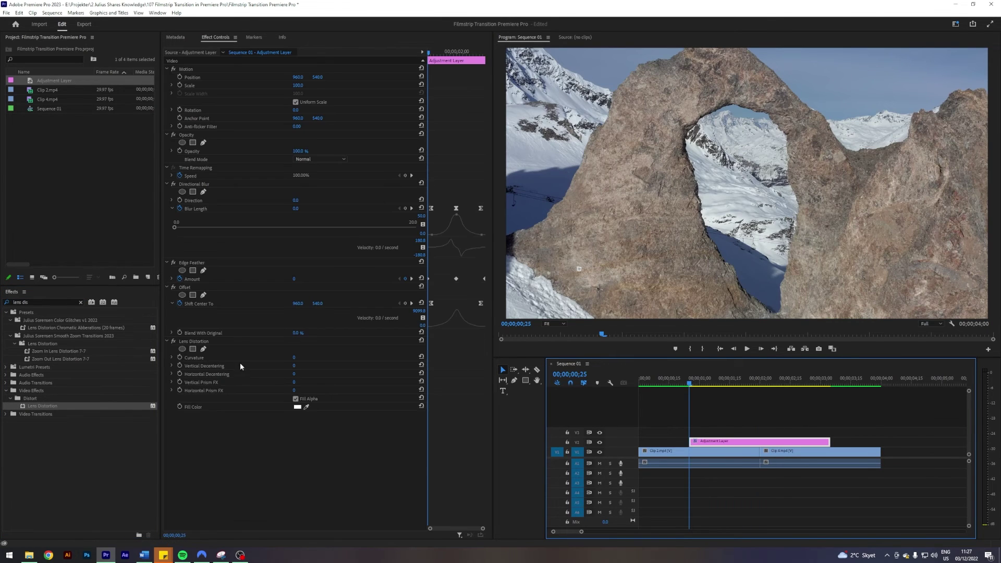
Set Lens Distortion Curvature to -20 at the 02;00 edit point.
left_click(402, 369)
left_click(746, 405)
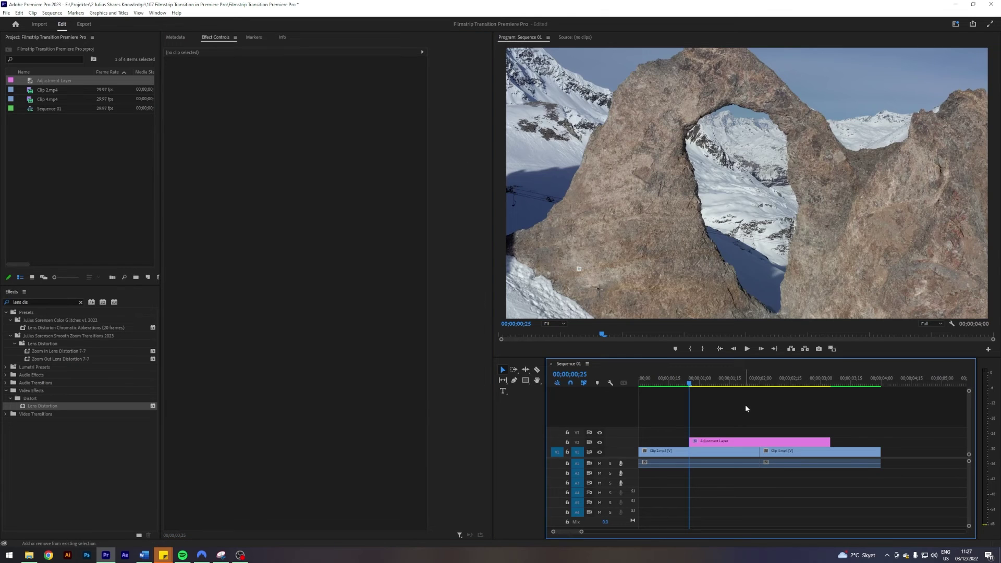
key("Down")
left_click(725, 442)
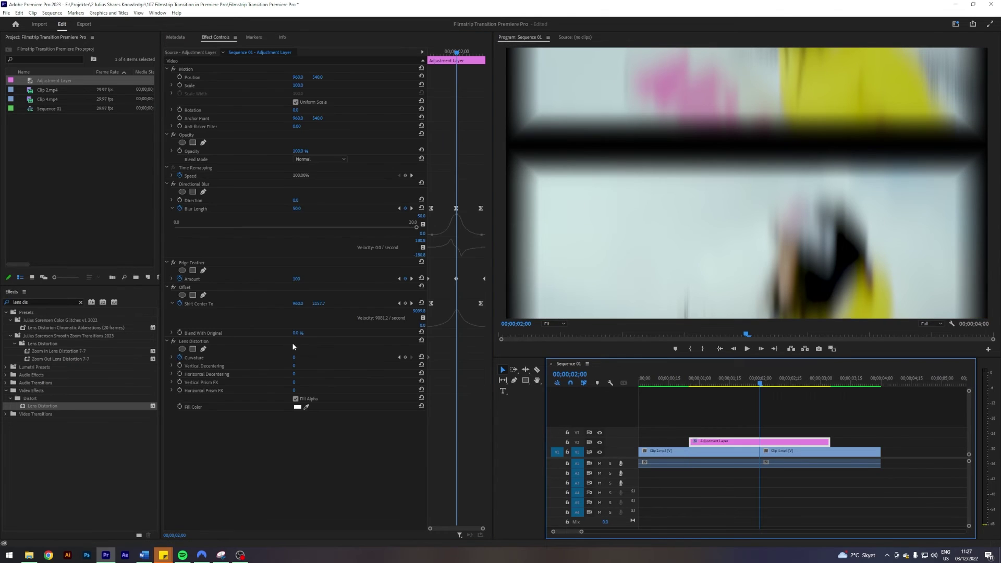
left_click(303, 358)
type("-20")
key("Return")
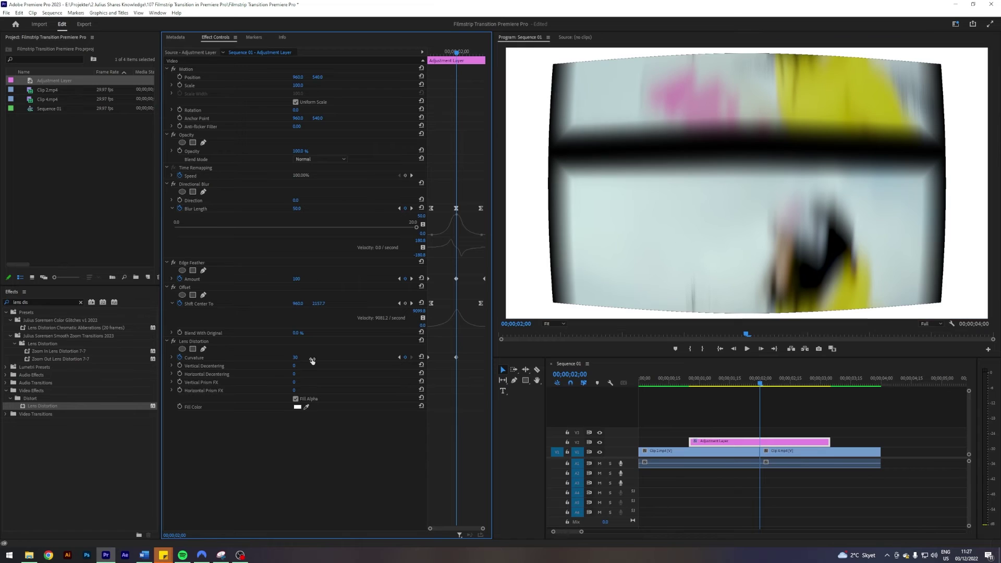
Adjust Lens Distortion at the adjustment layer's end, then return the playhead to 02;00.
left_click(715, 404)
key("Down")
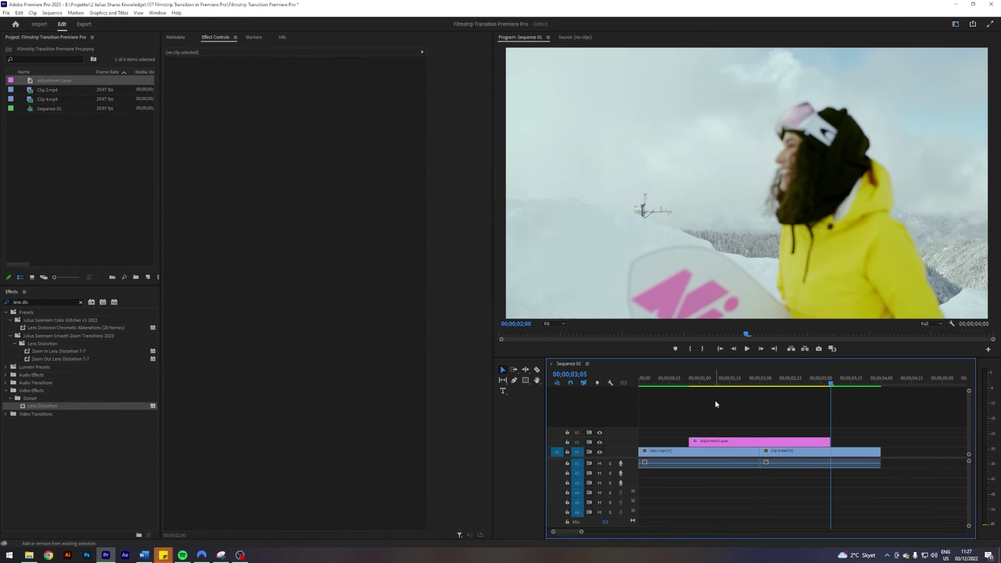
left_click(740, 442)
left_click(323, 363)
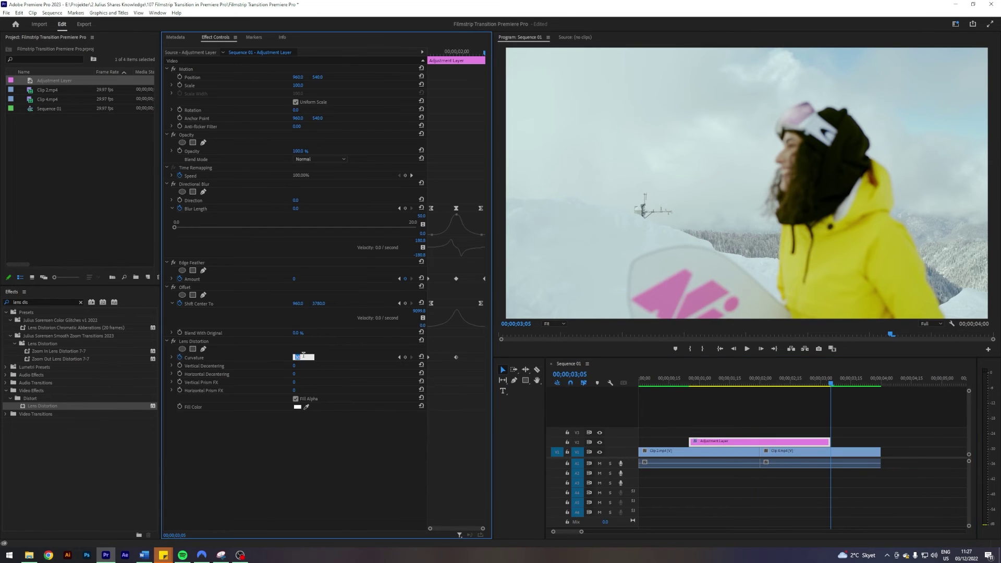
left_click(758, 388)
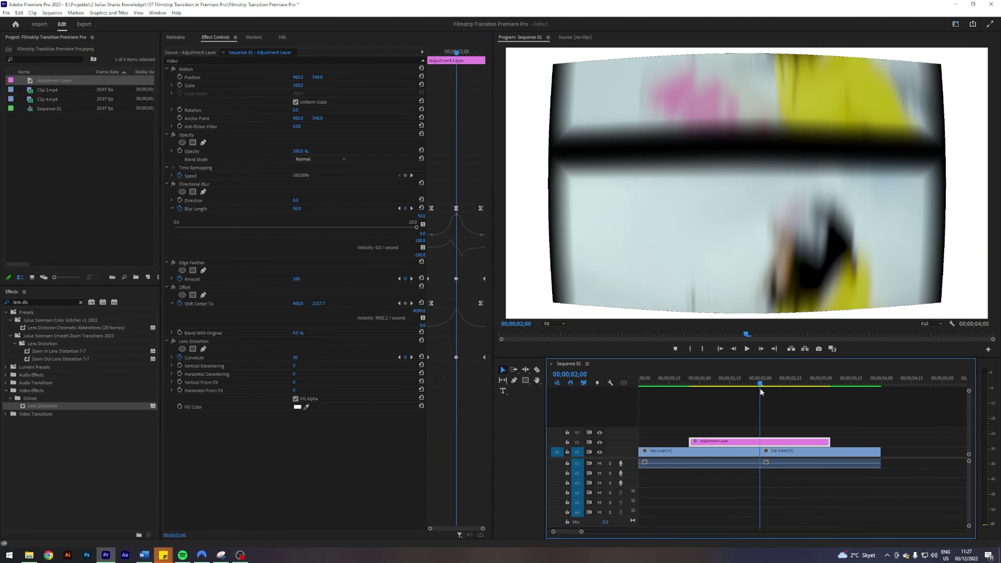
Set Lens Distortion's fill colour to black and place a copied Edge Feather above Lens Distortion.
left_click(297, 407)
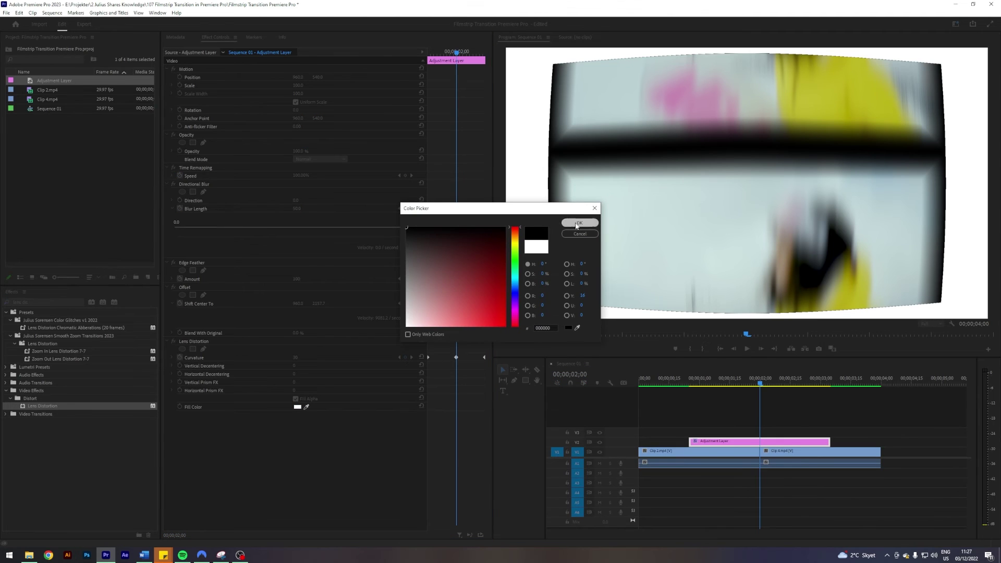
left_click(579, 223)
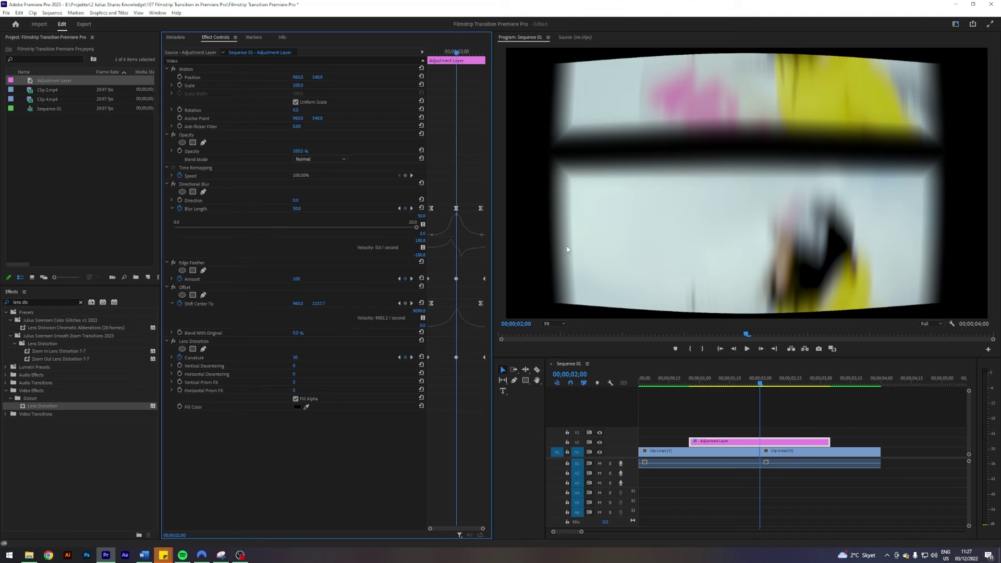
left_click(191, 263)
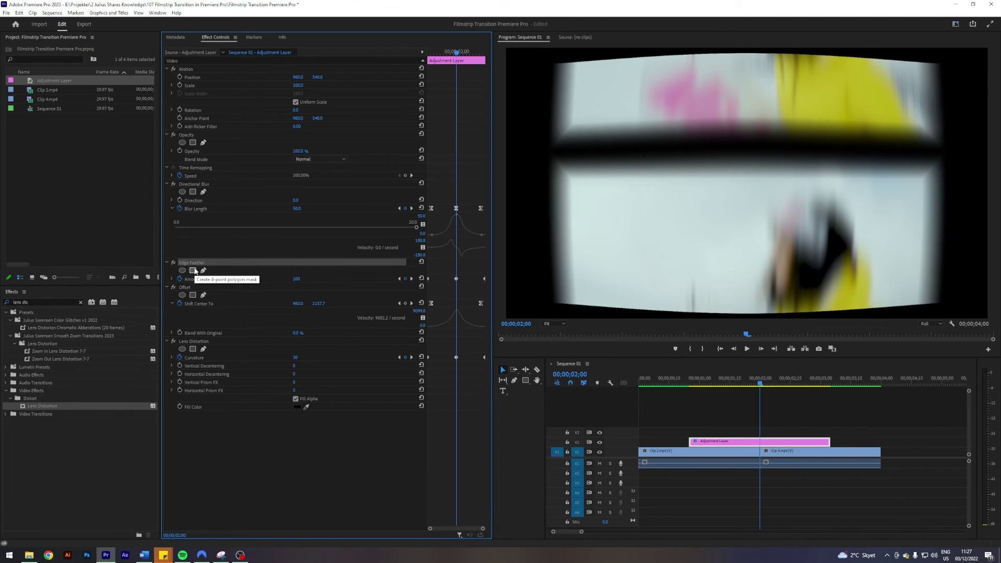
key("ctrl+c")
key("ctrl+v")
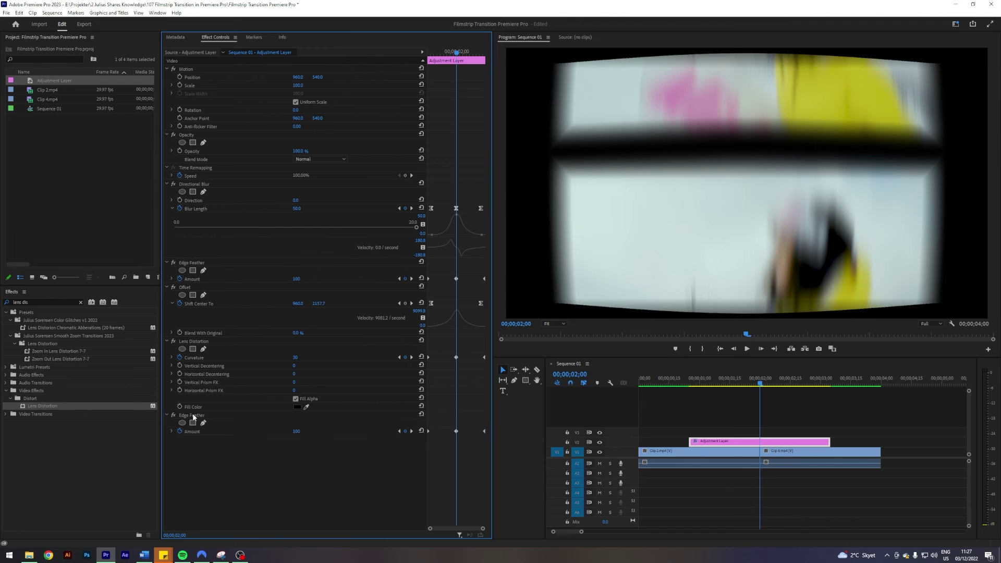
left_click(191, 416)
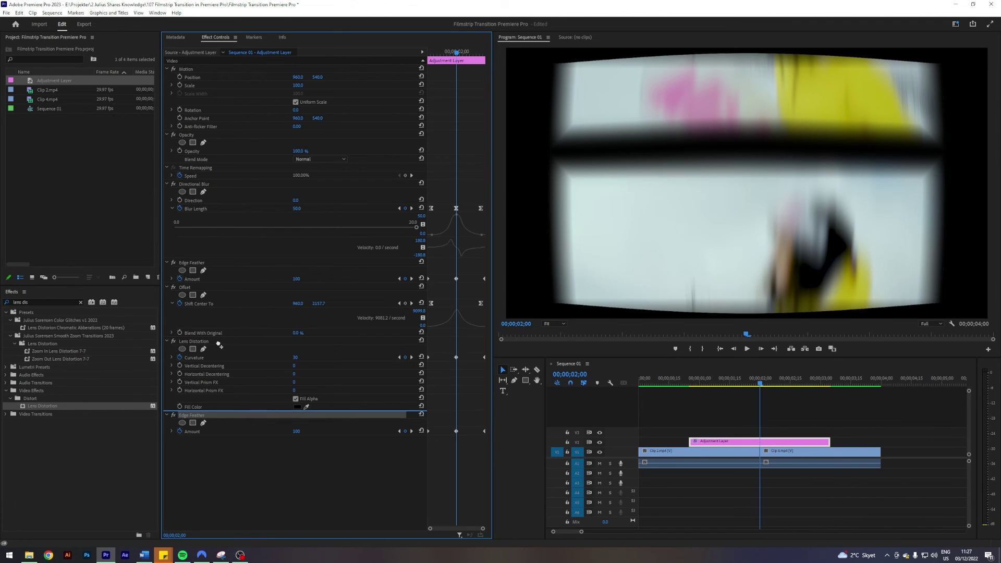
left_click_drag(186, 416, 204, 340)
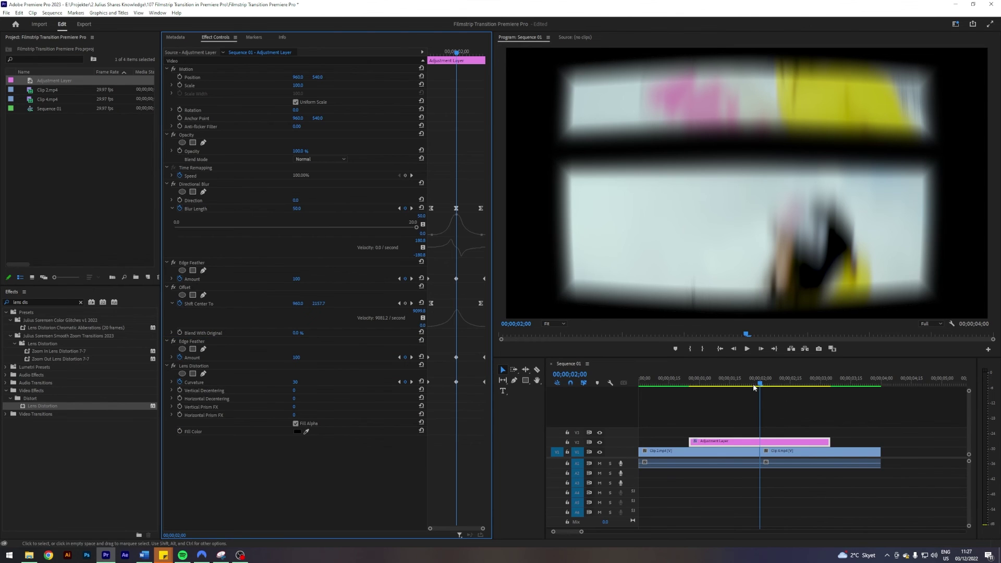
left_click(669, 404)
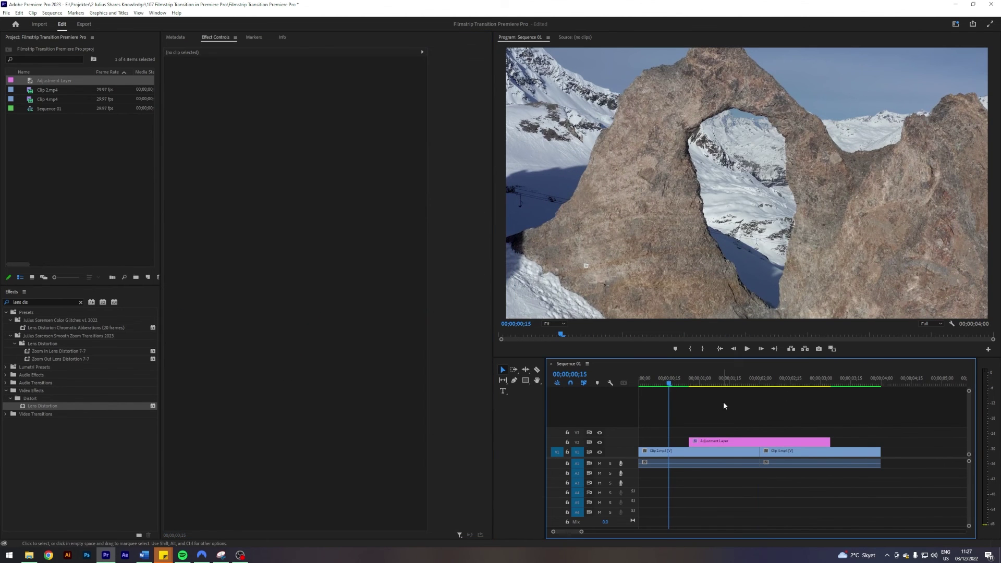